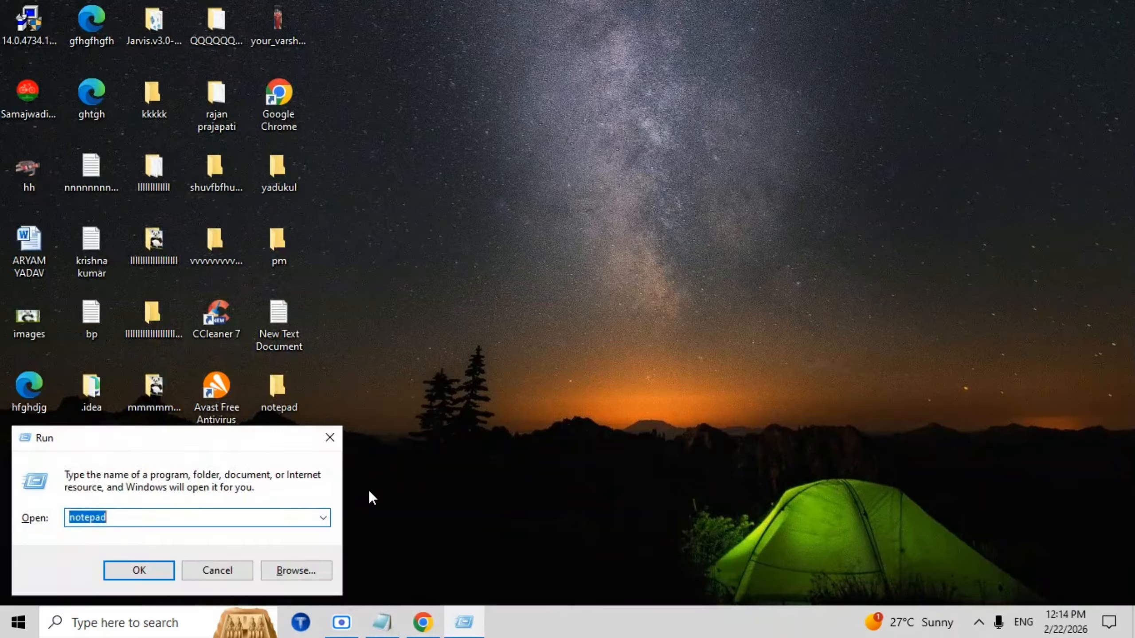
Launch Word with the winword command and dismiss the Office Activation Wizard
{"action": "type", "text": "winword"}
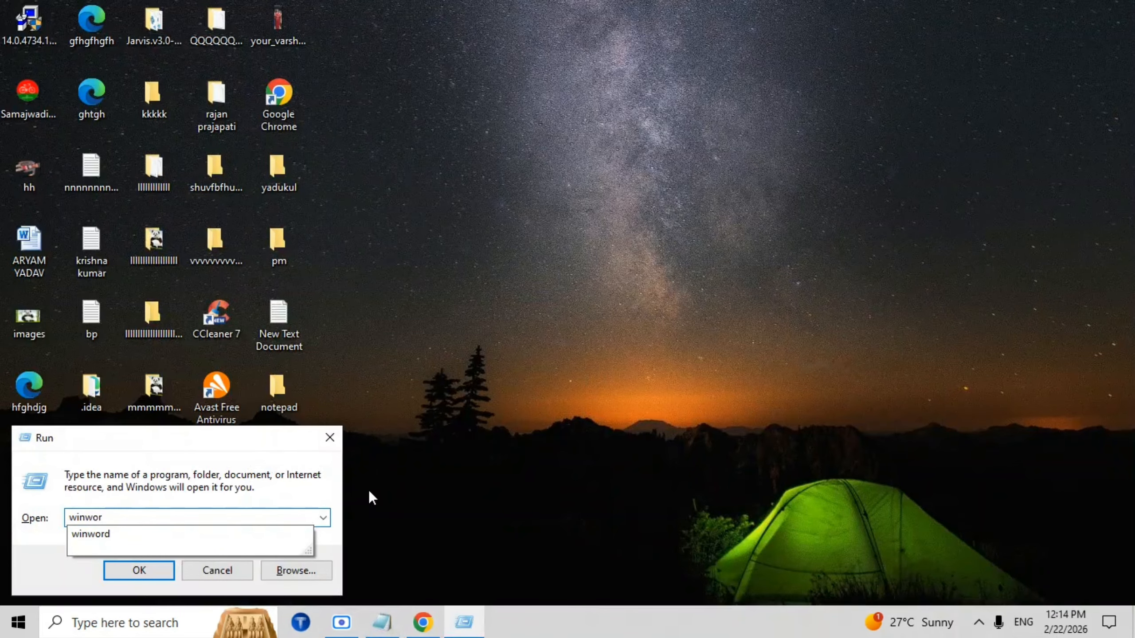
{"action": "key", "text": "Return"}
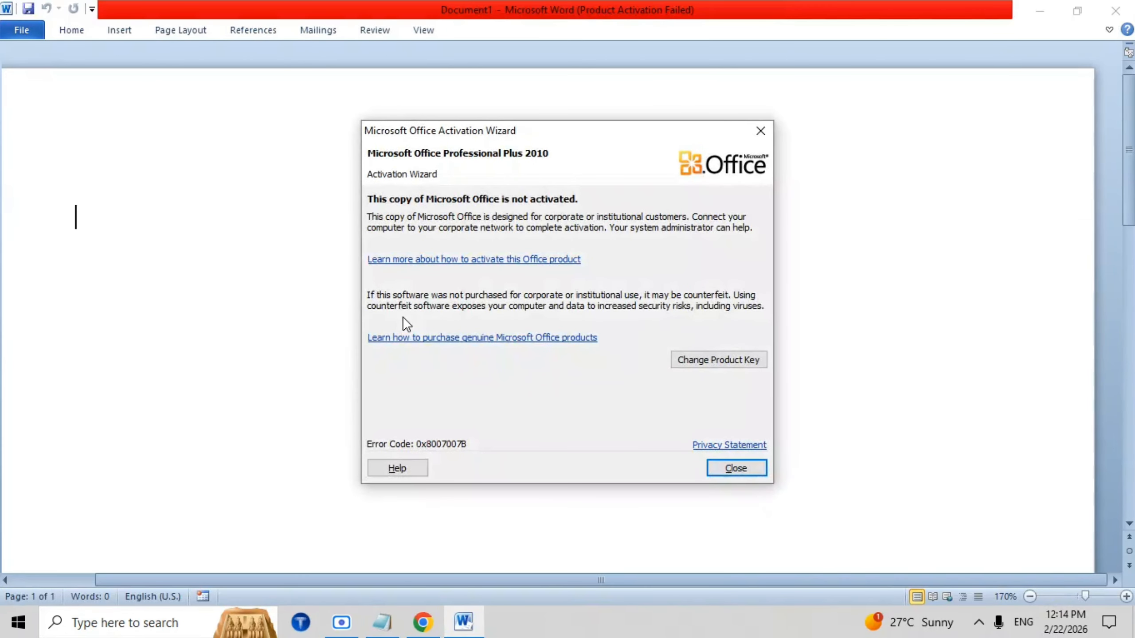
{"action": "key", "text": "Return"}
Generate sample paragraphs in the blank document with =rand() and copy all of the text
{"action": "type", "text": "=rand()"}
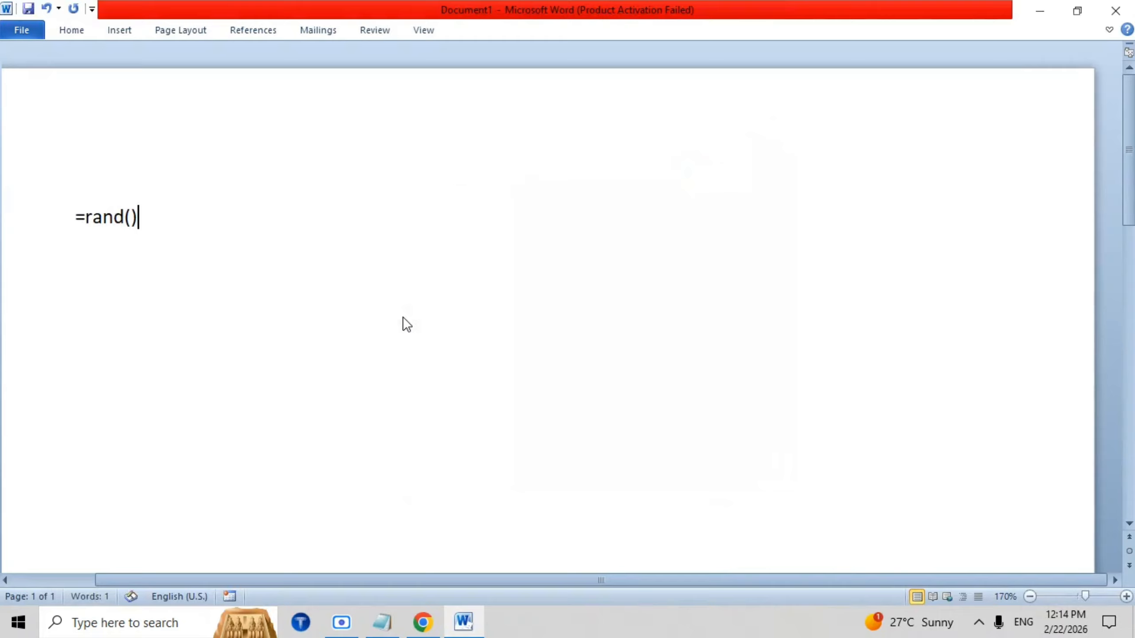
{"action": "key", "text": "Return"}
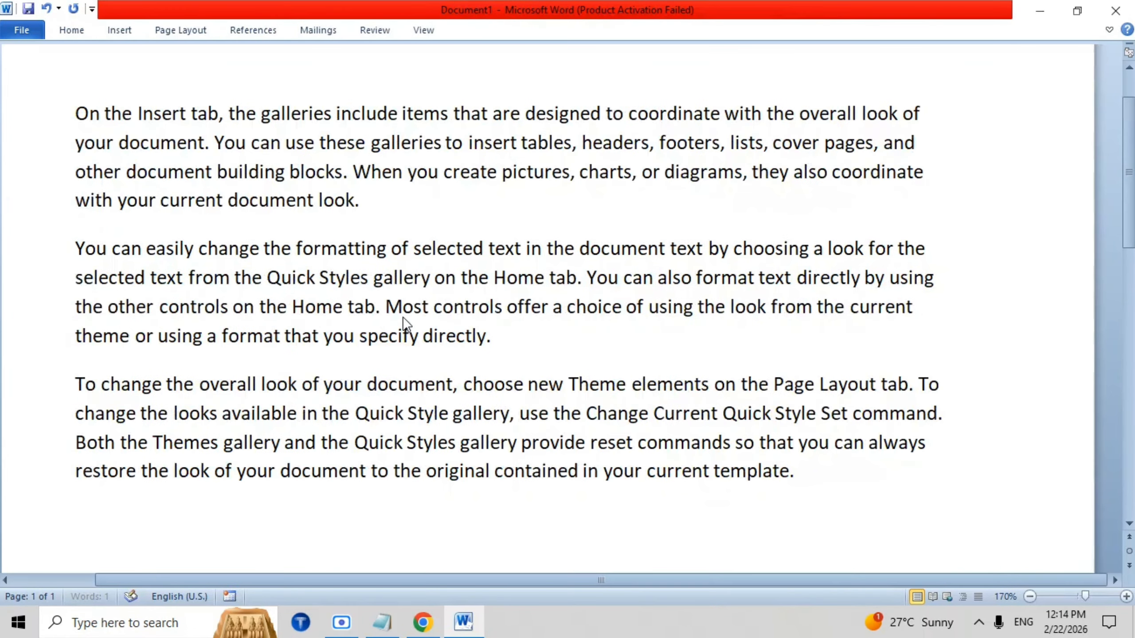
{"action": "key", "text": "ctrl+a"}
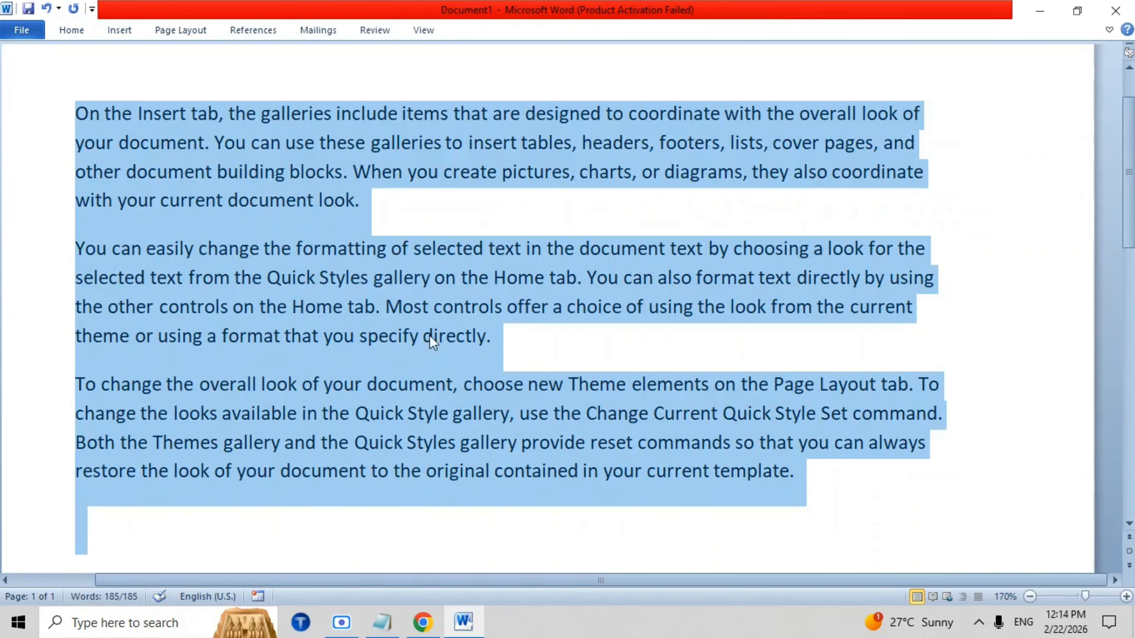
Close Word without saving, switch to Notepad and paste the copied paragraphs into the untitled document
{"action": "left_click", "coordinate": [1115, 9]}
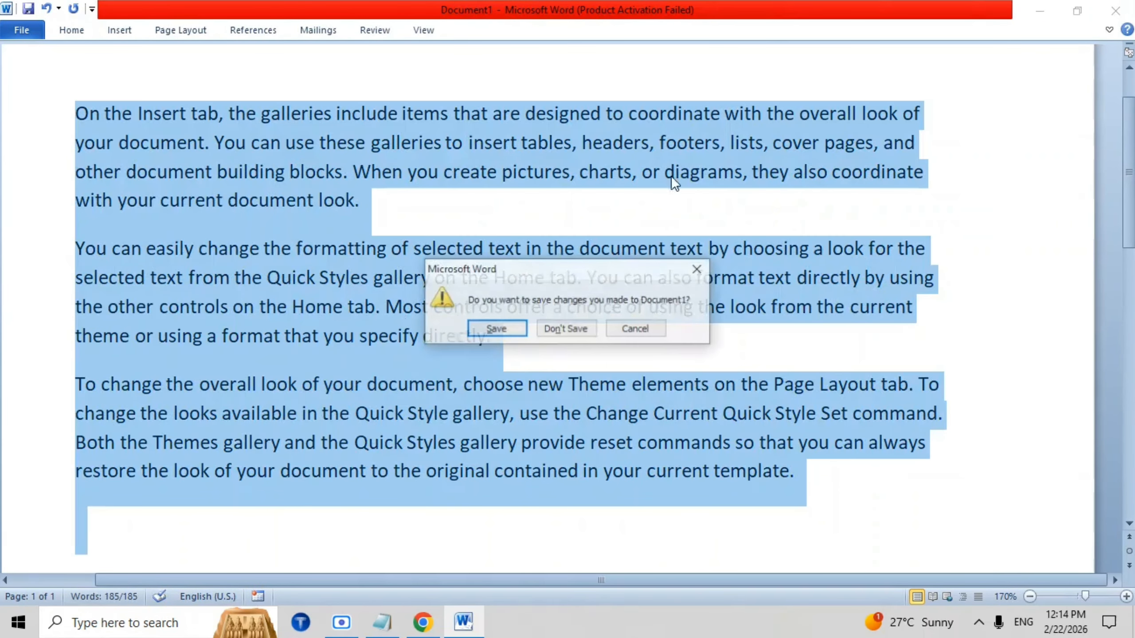
{"action": "left_click", "coordinate": [554, 325]}
{"action": "left_click", "coordinate": [382, 622]}
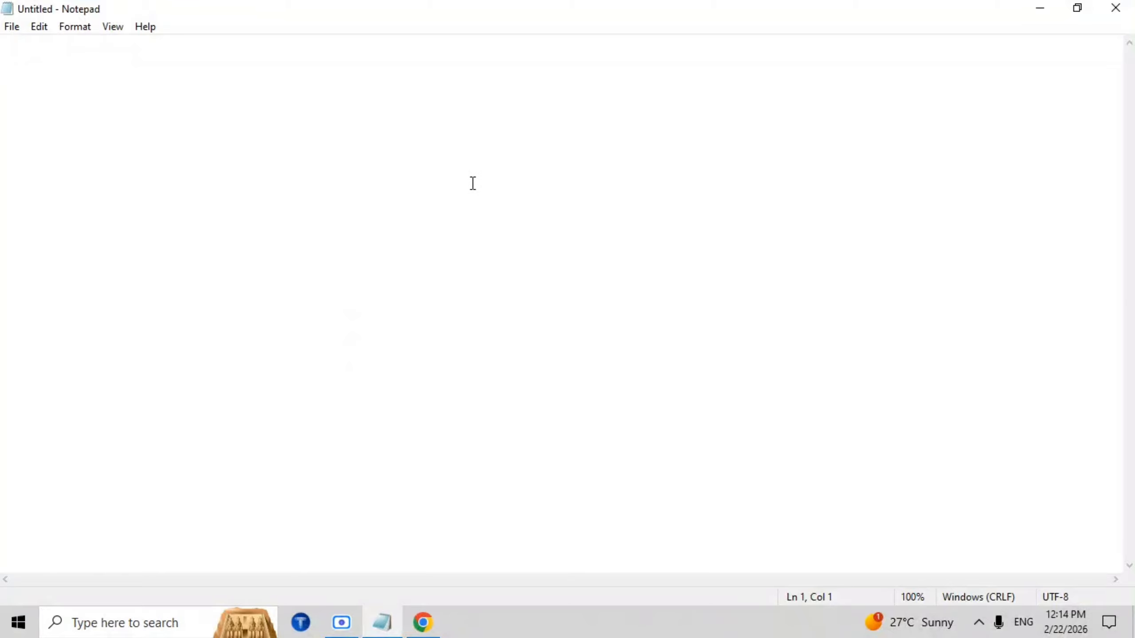
{"action": "key", "text": "ctrl+v"}
{"action": "scroll", "coordinate": [526, 233], "scroll_direction": "up", "scroll_amount": 3, "text": "ctrl"}
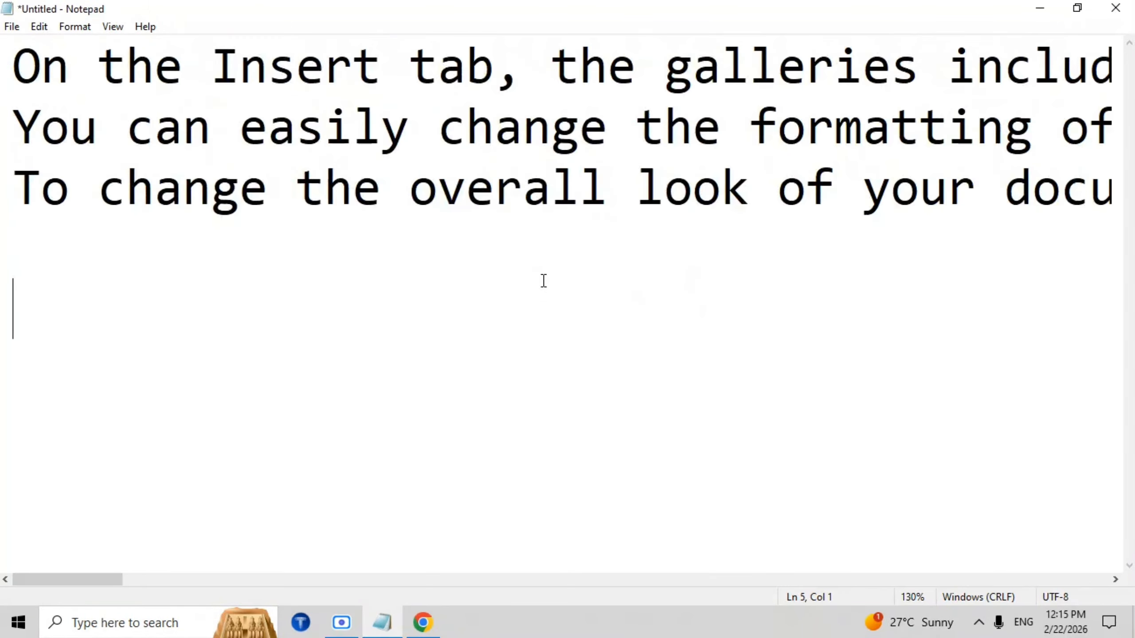
{"action": "scroll", "coordinate": [544, 281], "scroll_direction": "down", "scroll_amount": 9, "text": "ctrl"}
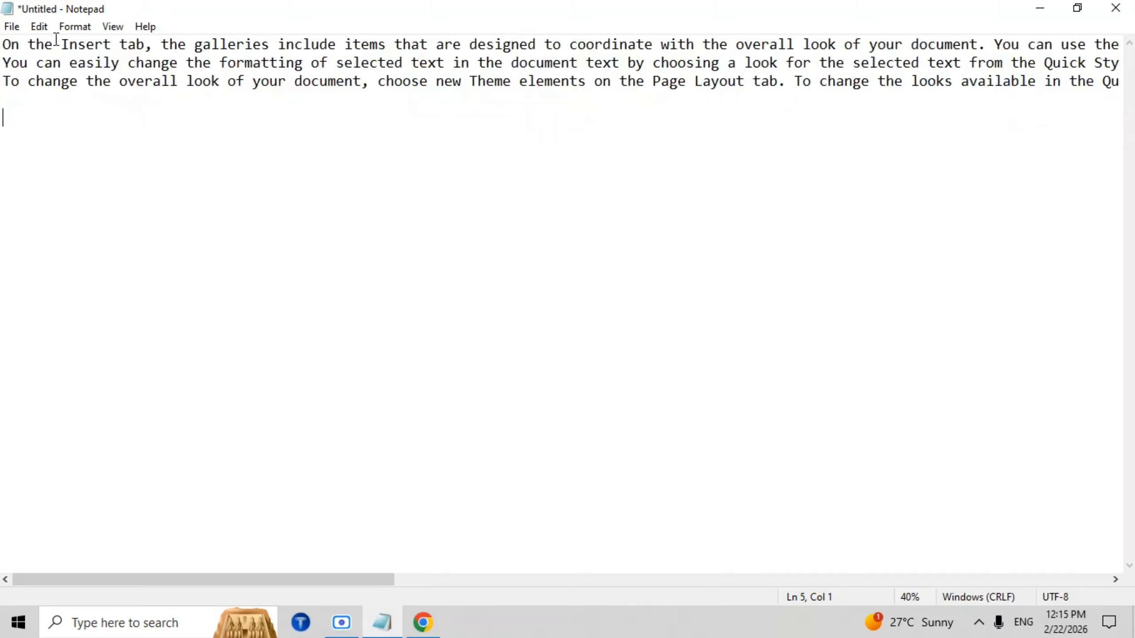
Set up a downward Find for "the" and place the cursor at the very start of the text
{"action": "left_click", "coordinate": [40, 27]}
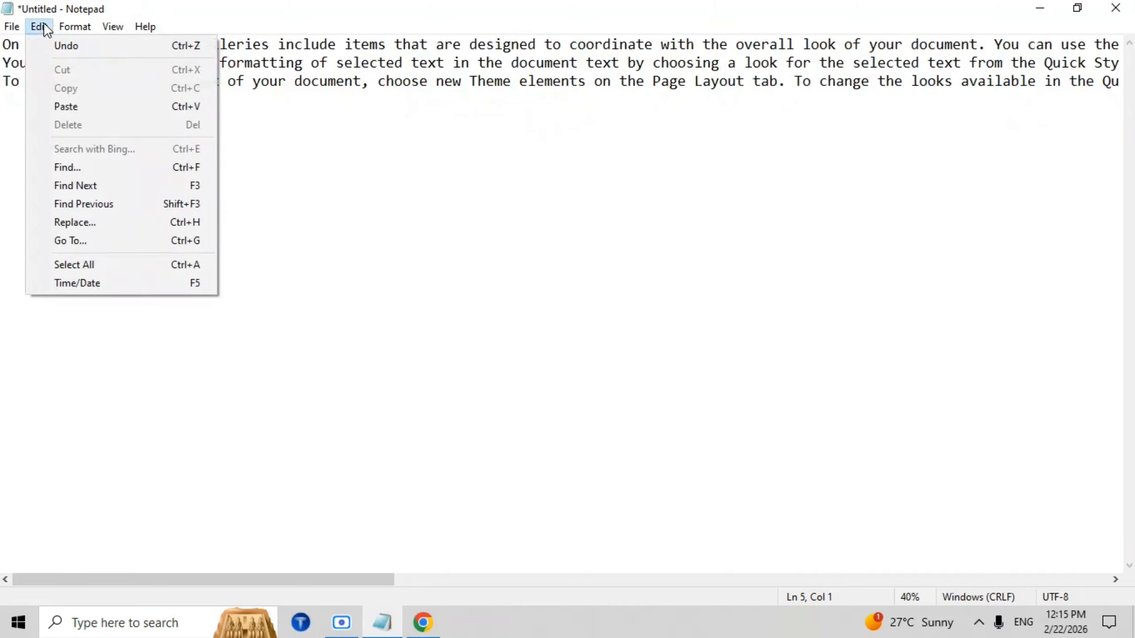
{"action": "left_click", "coordinate": [76, 167]}
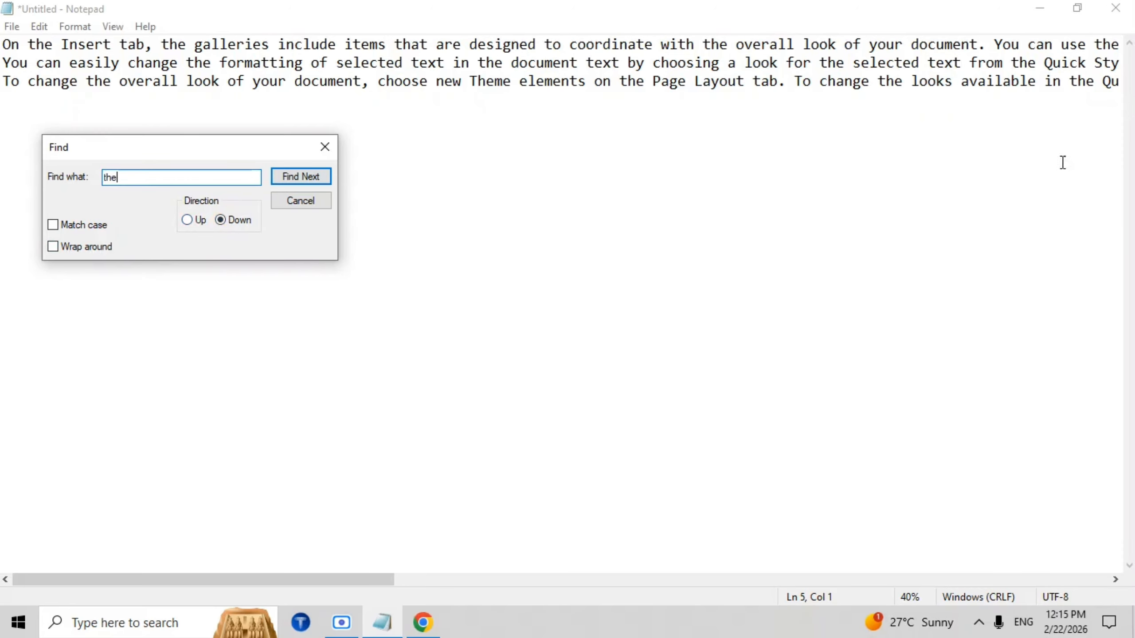
{"action": "left_click", "coordinate": [1101, 92]}
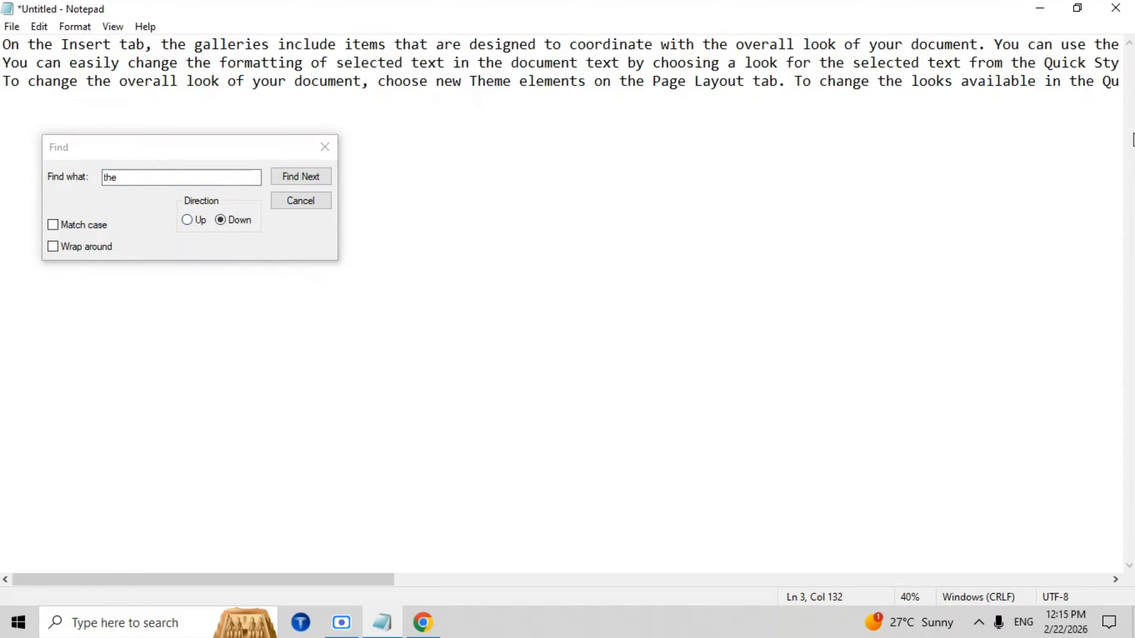
{"action": "left_click_drag", "start_coordinate": [1092, 82], "coordinate": [934, 46]}
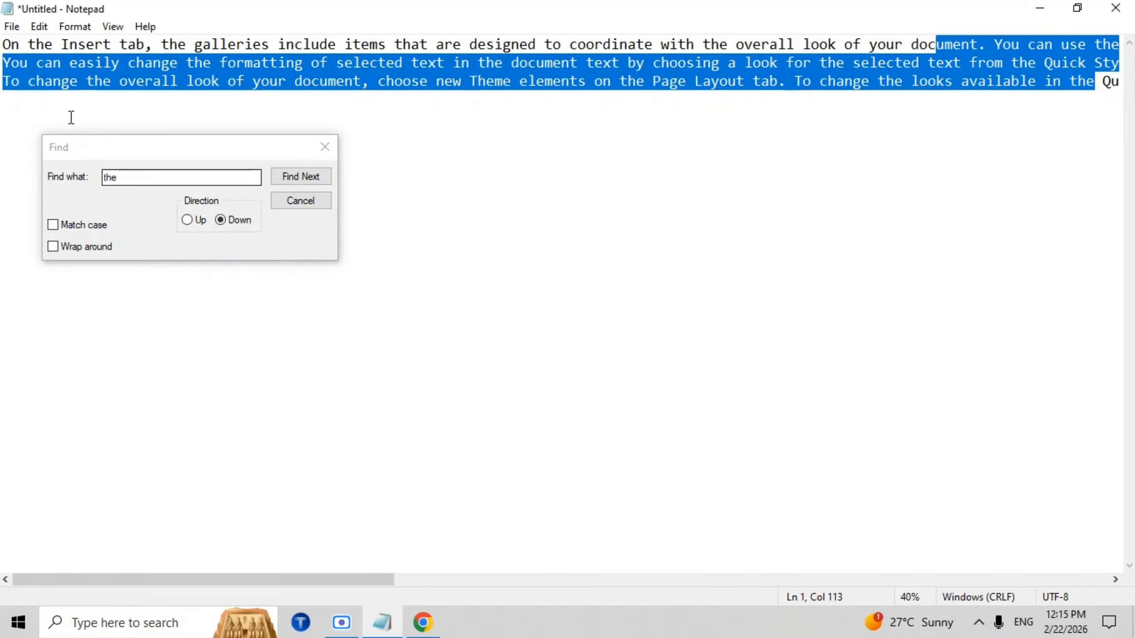
{"action": "left_click", "coordinate": [4, 45]}
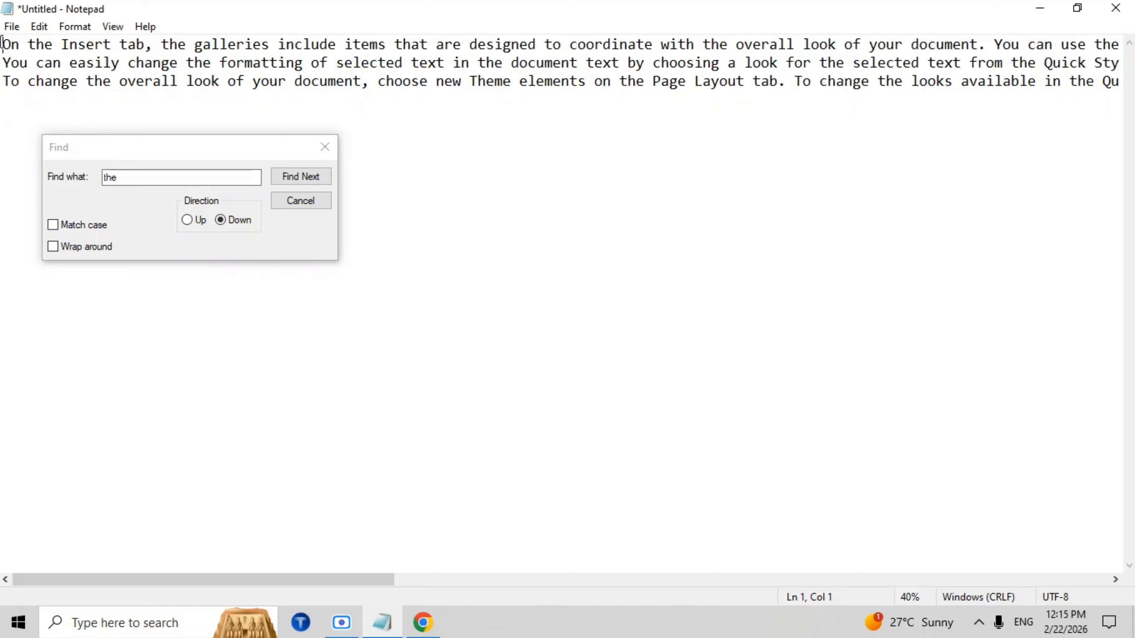
{"action": "left_click_drag", "start_coordinate": [3, 45], "coordinate": [20, 97]}
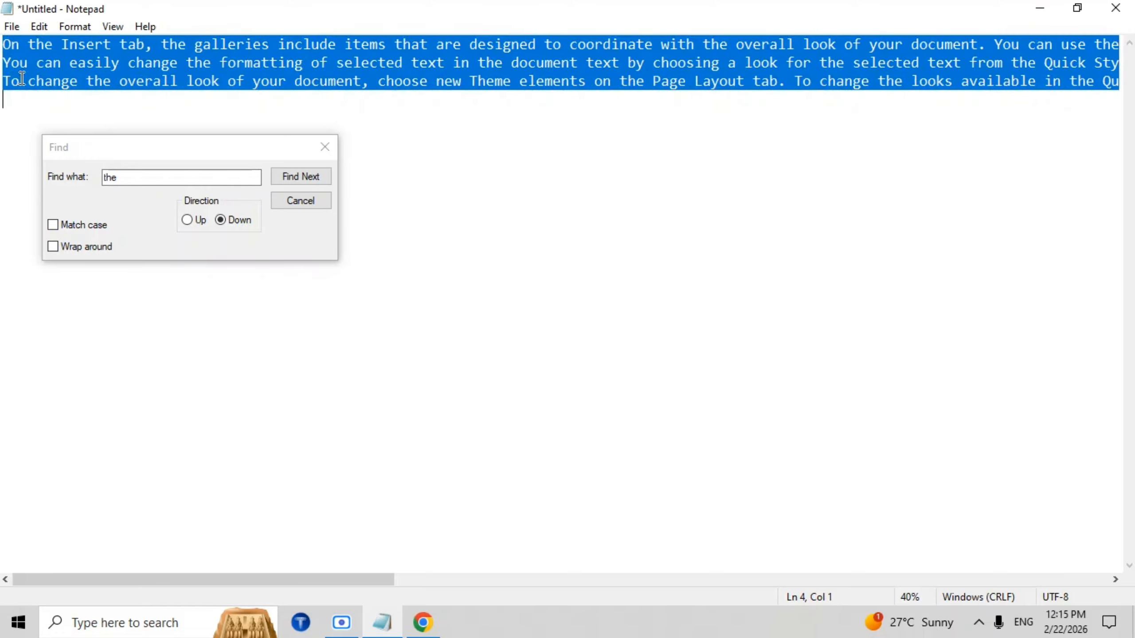
{"action": "left_click", "coordinate": [3, 45]}
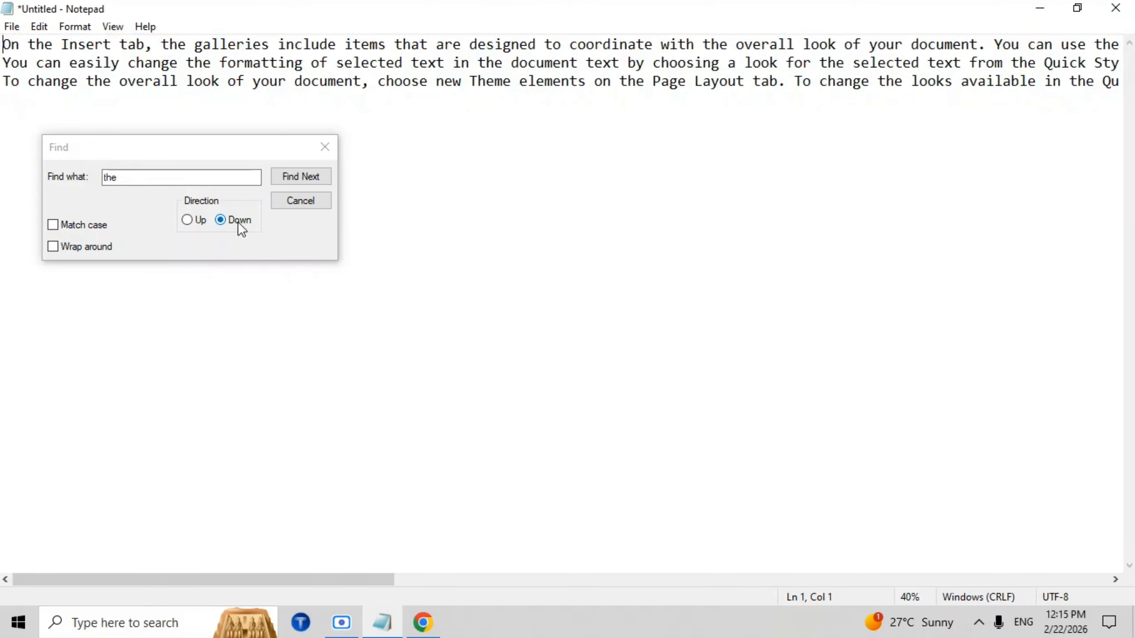
Go through every occurrence of "the" downward until the search reaches the end of the text
{"action": "left_click", "coordinate": [279, 179]}
{"action": "left_click", "coordinate": [280, 178]}
{"action": "left_click", "coordinate": [279, 179]}
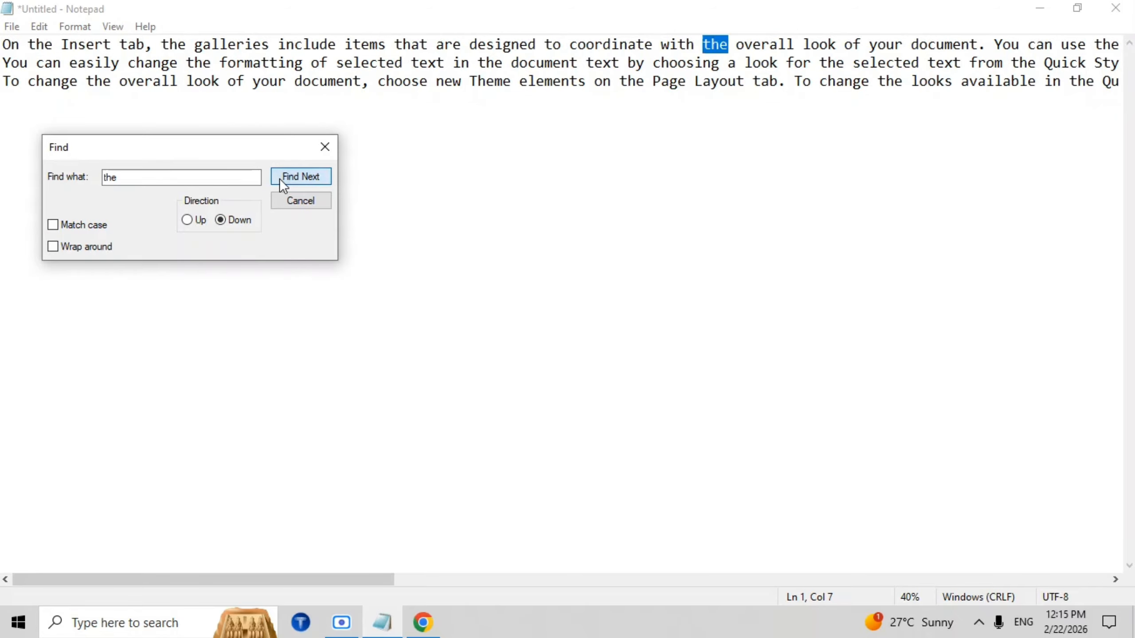
{"action": "left_click", "coordinate": [279, 178]}
{"action": "left_click", "coordinate": [279, 179]}
{"action": "left_click", "coordinate": [280, 178]}
{"action": "left_click", "coordinate": [279, 178]}
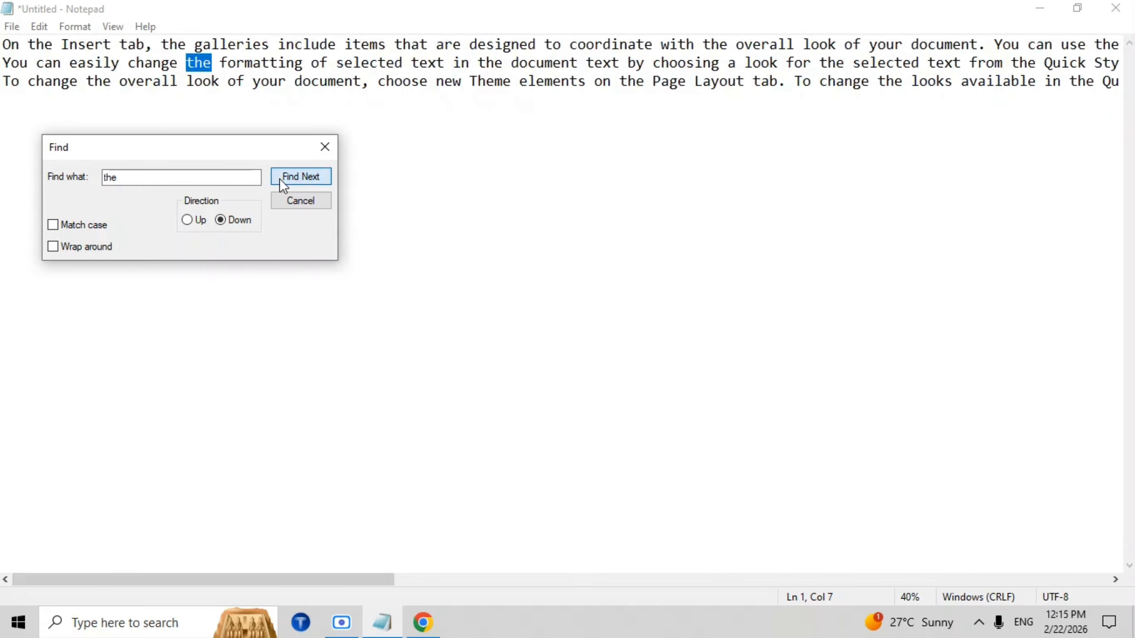
{"action": "left_click", "coordinate": [279, 178]}
{"action": "left_click", "coordinate": [279, 178]}
{"action": "left_click", "coordinate": [279, 178]}
{"action": "left_click", "coordinate": [279, 178]}
{"action": "left_click", "coordinate": [279, 178]}
{"action": "left_click", "coordinate": [279, 178]}
{"action": "left_click", "coordinate": [279, 178]}
{"action": "left_click", "coordinate": [279, 179]}
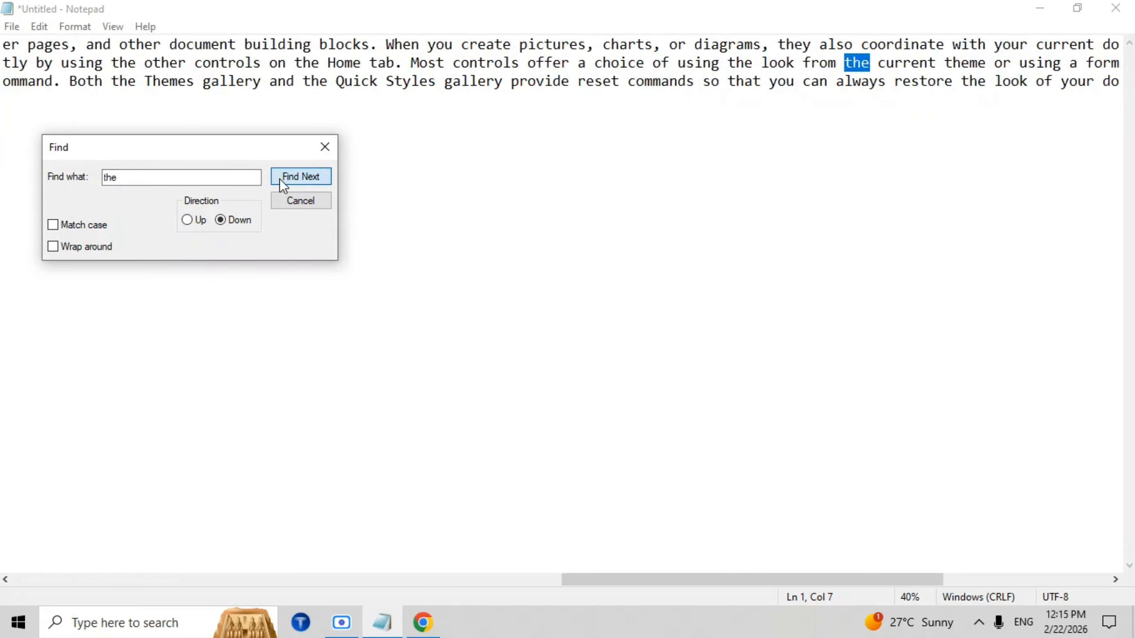
{"action": "left_click", "coordinate": [279, 178]}
{"action": "left_click", "coordinate": [279, 178]}
{"action": "left_click", "coordinate": [279, 179]}
{"action": "left_click", "coordinate": [279, 179]}
{"action": "left_click", "coordinate": [280, 178]}
{"action": "left_click", "coordinate": [279, 178]}
{"action": "left_click", "coordinate": [279, 178]}
{"action": "left_click", "coordinate": [279, 178]}
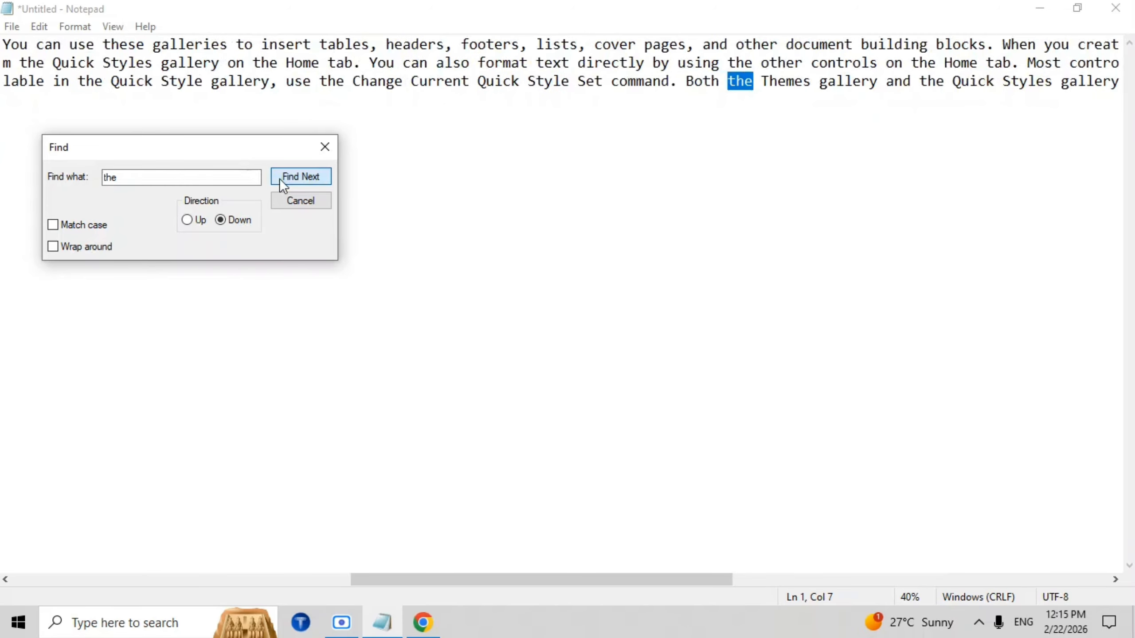
{"action": "left_click", "coordinate": [280, 178]}
{"action": "left_click", "coordinate": [280, 178]}
{"action": "left_click", "coordinate": [280, 178]}
{"action": "left_click", "coordinate": [279, 178]}
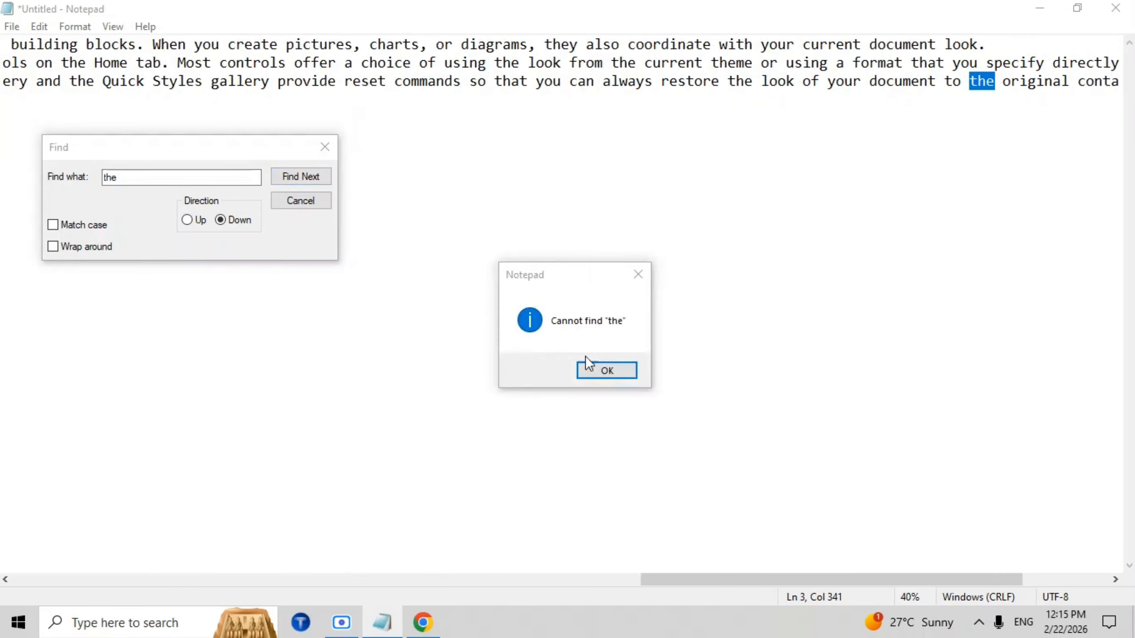
{"action": "key", "text": "Return"}
Search upward for "the" through several occurrences, starting from the third line, and close the search
{"action": "left_click", "coordinate": [1041, 92]}
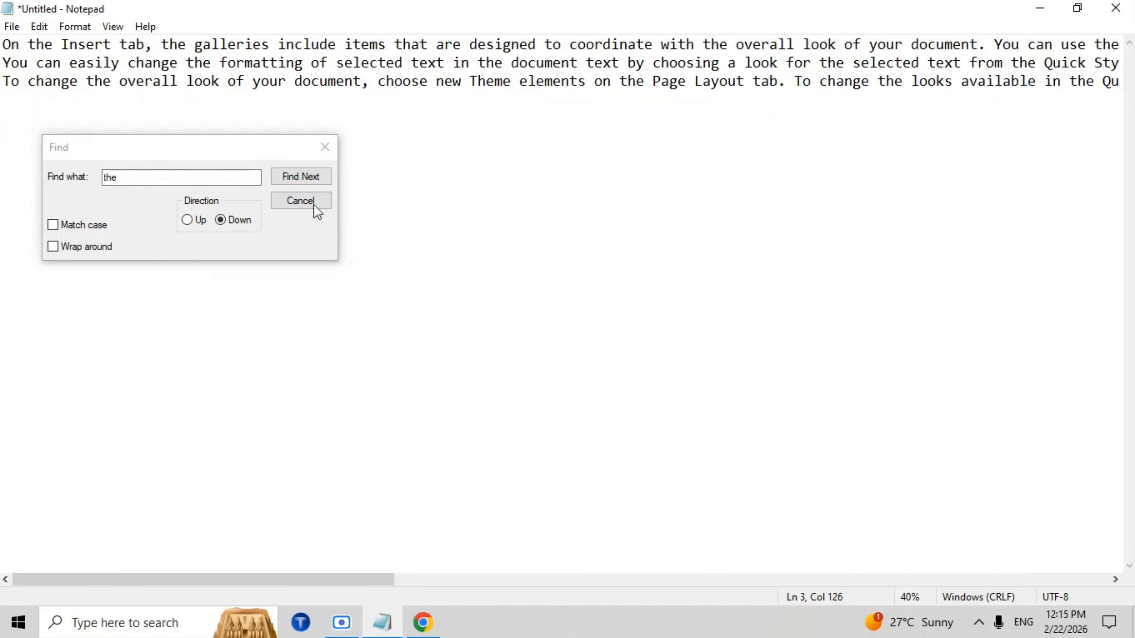
{"action": "left_click", "coordinate": [197, 225]}
{"action": "left_click", "coordinate": [293, 178]}
{"action": "left_click", "coordinate": [293, 178]}
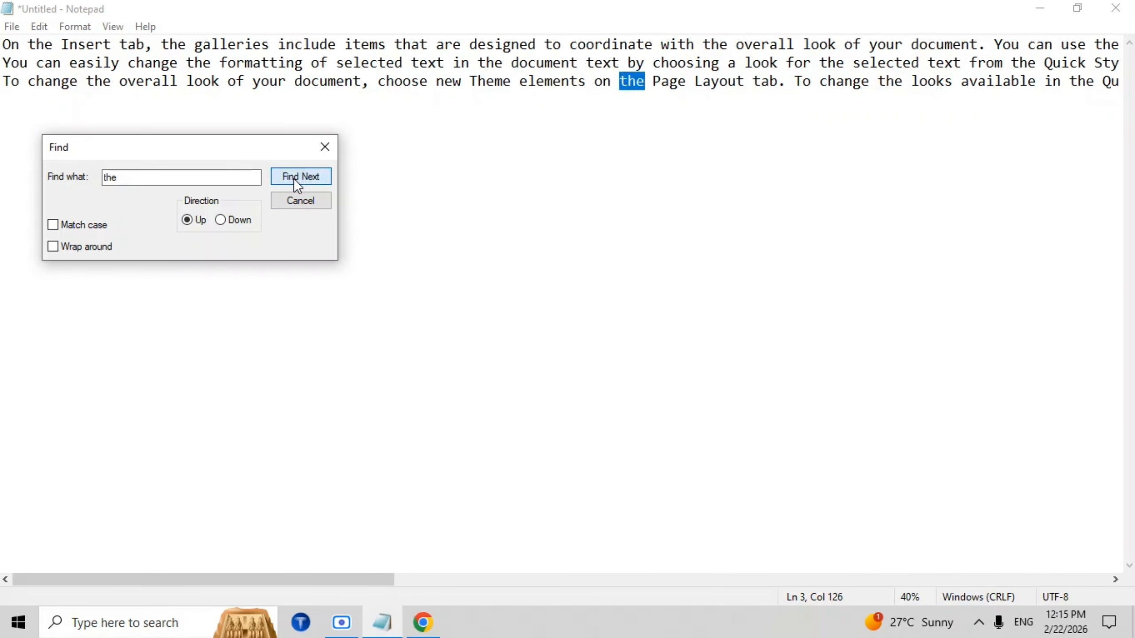
{"action": "left_click", "coordinate": [293, 178]}
{"action": "left_click", "coordinate": [294, 178]}
{"action": "left_click", "coordinate": [293, 179]}
{"action": "left_click", "coordinate": [294, 178]}
{"action": "left_click", "coordinate": [294, 178]}
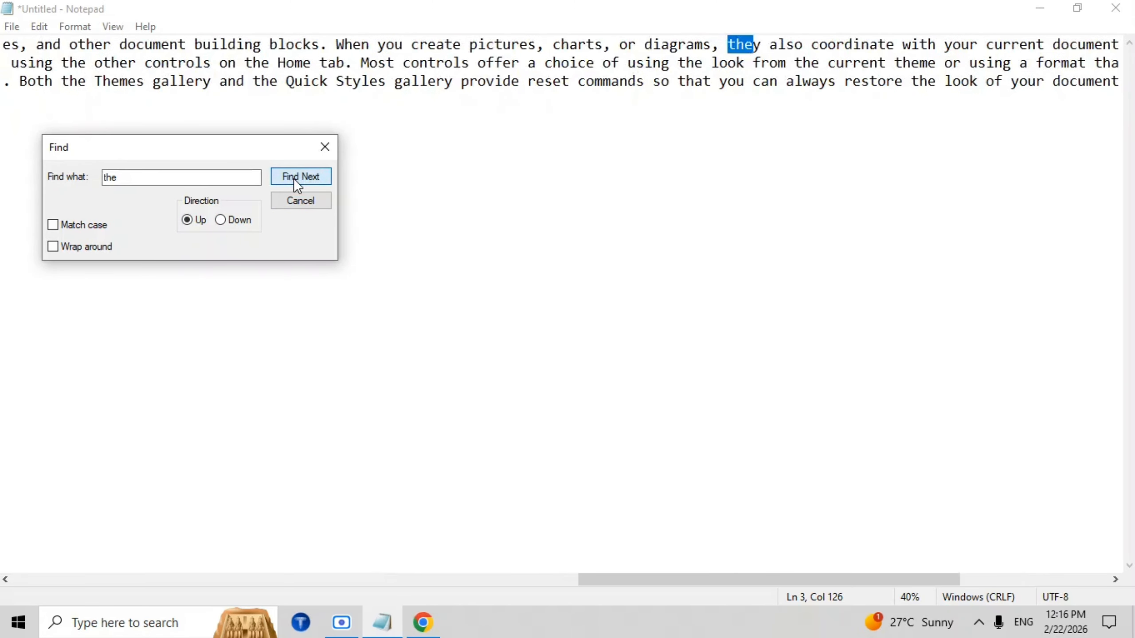
{"action": "left_click", "coordinate": [300, 201]}
Set up a Find for "on" with the direction Down, starting from the beginning of the text
{"action": "left_click", "coordinate": [103, 114]}
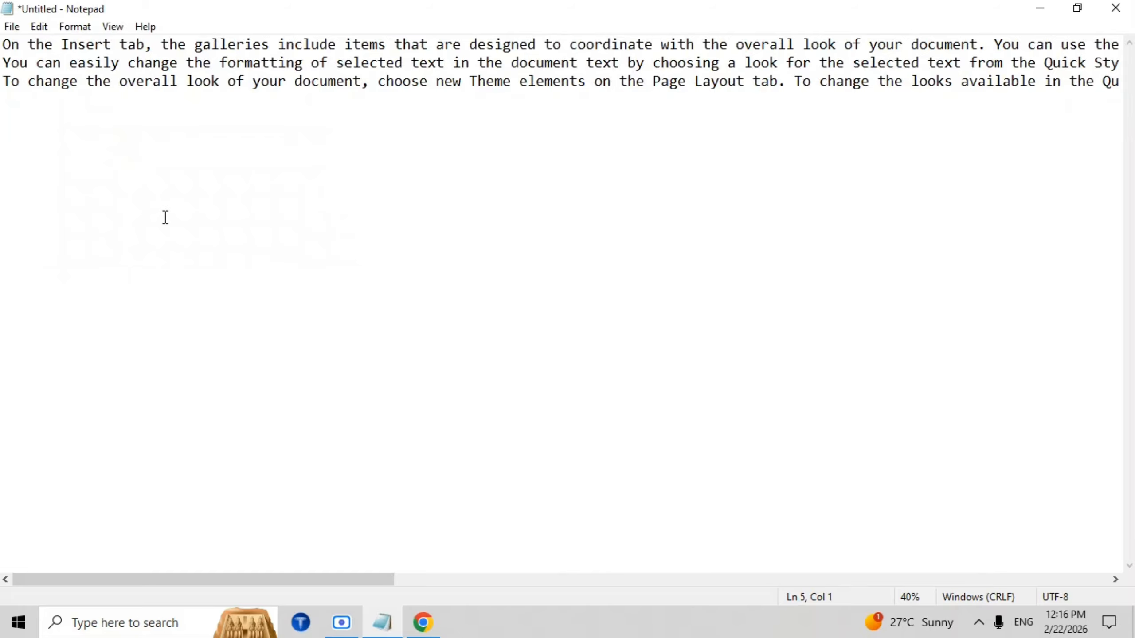
{"action": "key", "text": "ctrl+f"}
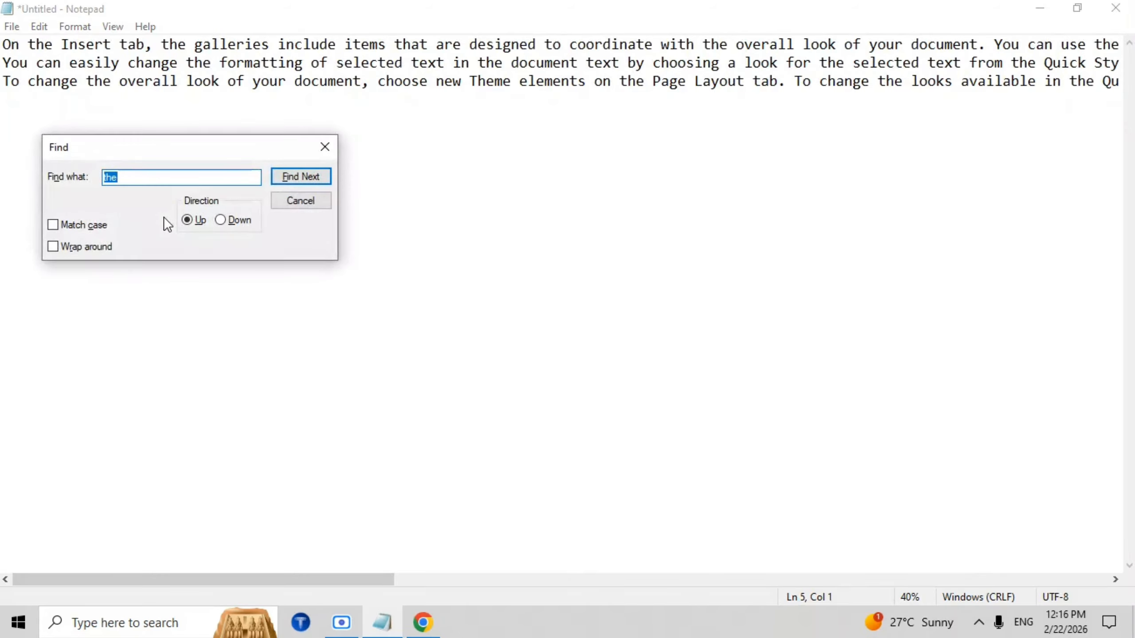
{"action": "key", "text": "BackSpace"}
{"action": "type", "text": "on"}
{"action": "left_click", "coordinate": [4, 45]}
{"action": "left_click", "coordinate": [220, 221]}
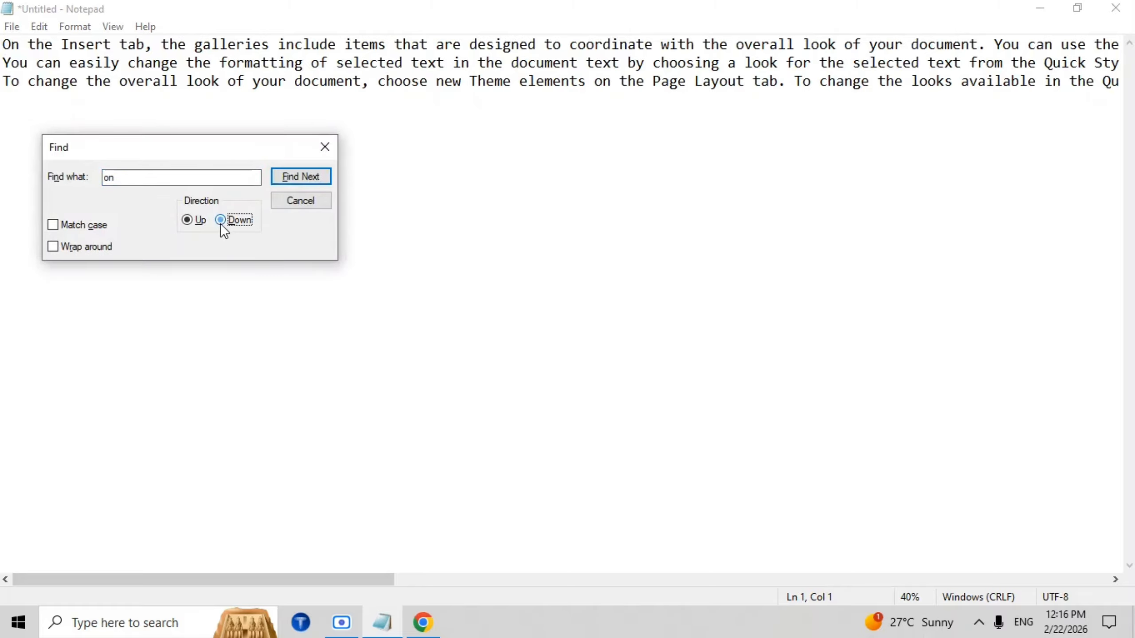
Go through the occurrences of "on" down to the end of the text and close the search
{"action": "left_click", "coordinate": [287, 181]}
{"action": "left_click", "coordinate": [300, 177]}
{"action": "left_click", "coordinate": [301, 177]}
{"action": "left_click", "coordinate": [301, 176]}
{"action": "left_click", "coordinate": [301, 176]}
{"action": "left_click", "coordinate": [300, 177]}
{"action": "left_click", "coordinate": [301, 176]}
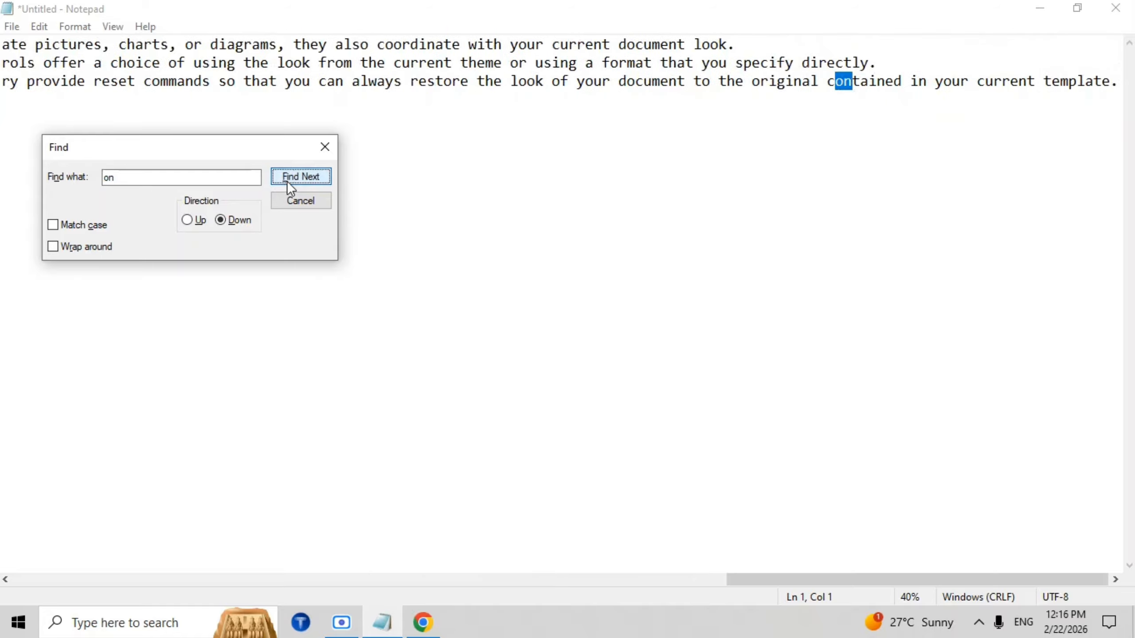
{"action": "left_click", "coordinate": [301, 176]}
{"action": "left_click", "coordinate": [597, 372]}
{"action": "left_click", "coordinate": [317, 200]}
Find the previous occurrence of "on", then deselect it by placing the cursor below the text
{"action": "scroll", "coordinate": [210, 264], "scroll_direction": "up", "scroll_amount": 3}
{"action": "scroll", "coordinate": [210, 264], "scroll_direction": "left", "scroll_amount": 10}
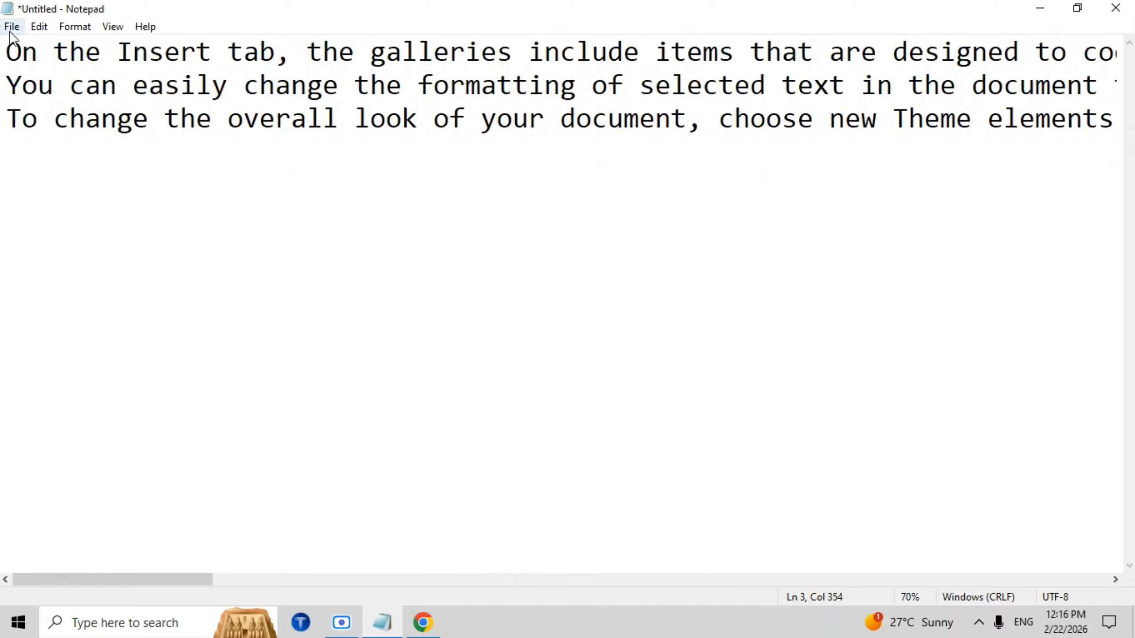
{"action": "left_click", "coordinate": [39, 26]}
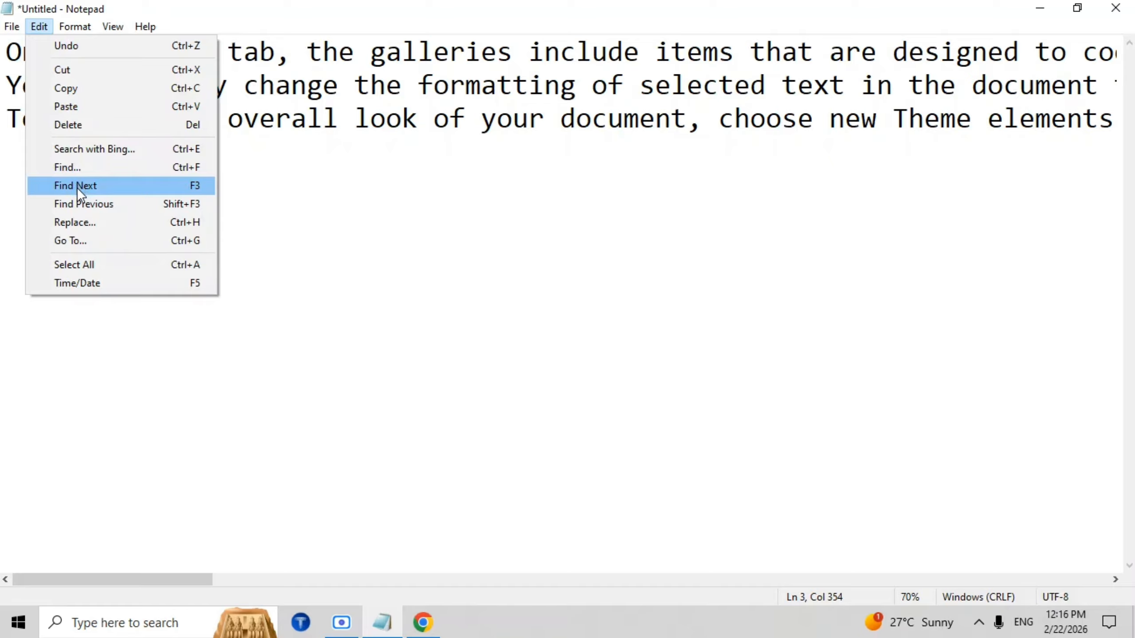
{"action": "left_click", "coordinate": [82, 202]}
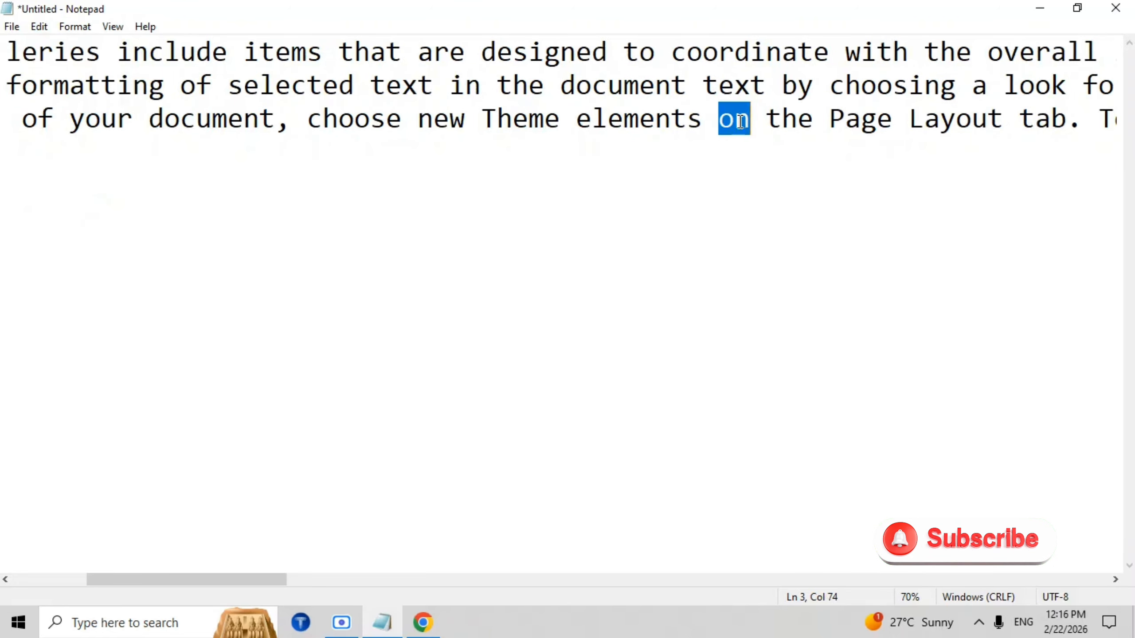
{"action": "left_click", "coordinate": [156, 219]}
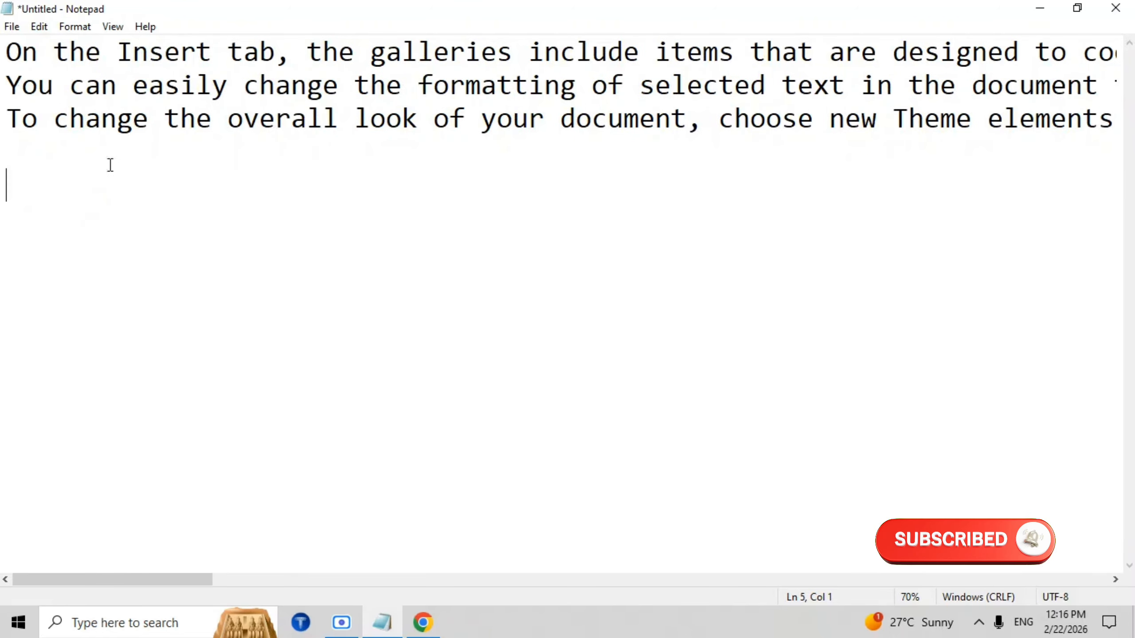
Open Replace and enter "On" as the text to find
{"action": "left_click", "coordinate": [40, 34]}
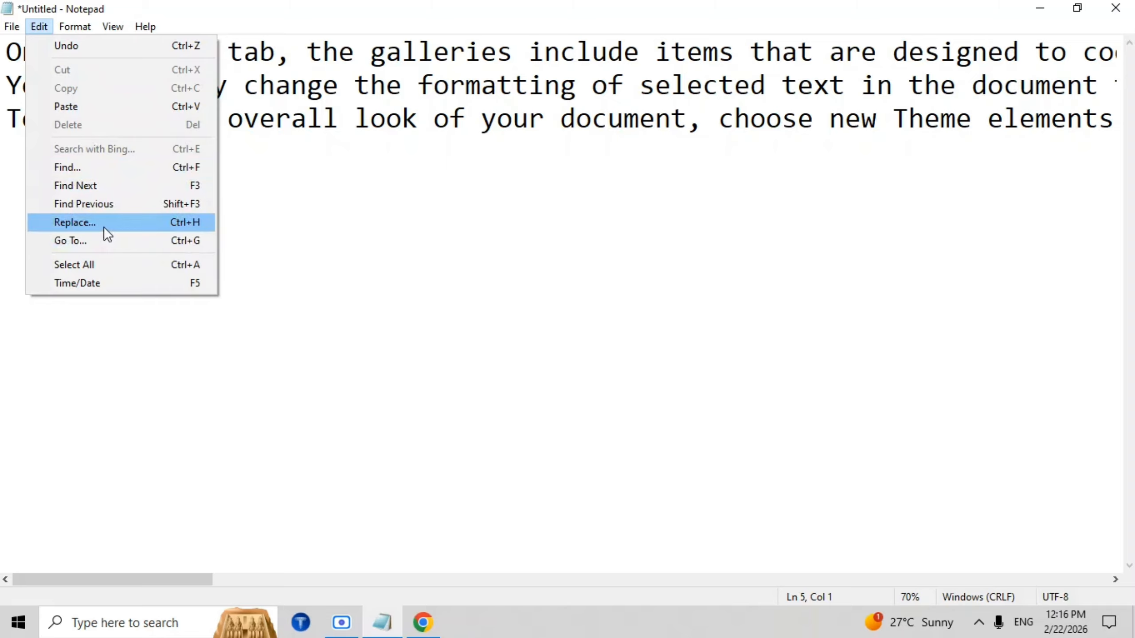
{"action": "left_click", "coordinate": [75, 222]}
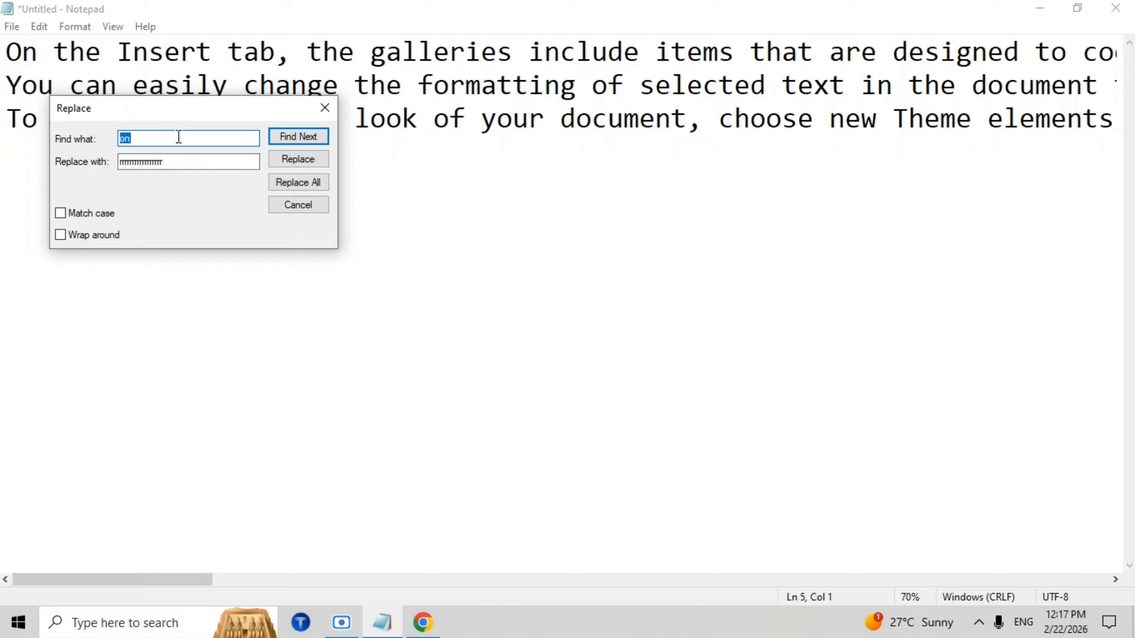
{"action": "type", "text": "COMP"}
{"action": "key", "text": "BackSpace"}
{"action": "key", "text": "BackSpace"}
{"action": "key", "text": "BackSpace"}
{"action": "key", "text": "BackSpace"}
{"action": "type", "text": "OT"}
{"action": "key", "text": "BackSpace"}
{"action": "type", "text": "n"}
Set the replacement text to "COMPUTER", replace all occurrences of "On" and close the dialog
{"action": "left_click", "coordinate": [188, 159]}
{"action": "key", "text": "BackSpace"}
{"action": "key", "text": "BackSpace"}
{"action": "key", "text": "BackSpace"}
{"action": "key", "text": "BackSpace"}
{"action": "key", "text": "BackSpace"}
{"action": "key", "text": "BackSpace"}
{"action": "key", "text": "BackSpace"}
{"action": "key", "text": "BackSpace"}
{"action": "key", "text": "BackSpace"}
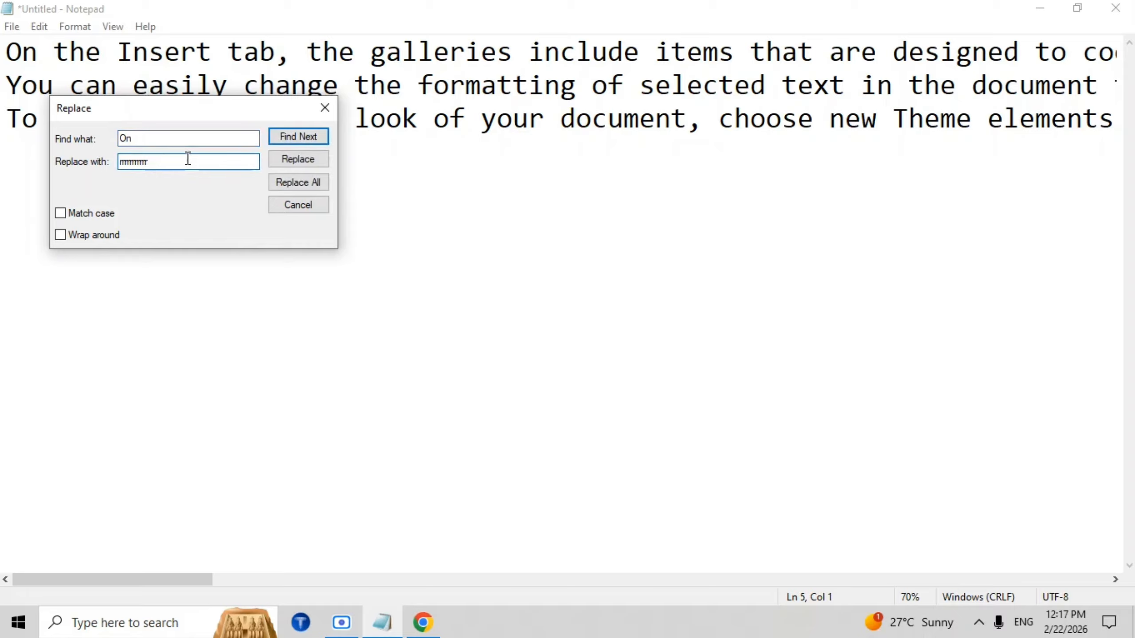
{"action": "type", "text": "COMPUTER"}
{"action": "left_click", "coordinate": [303, 182]}
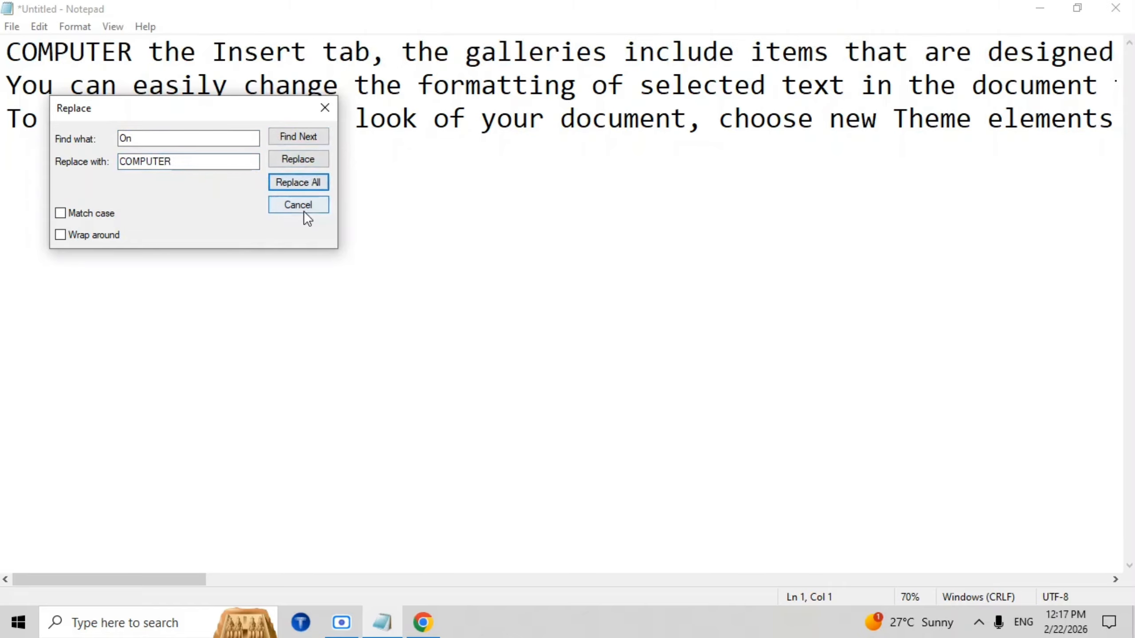
{"action": "left_click", "coordinate": [298, 205]}
Examine the replaced words across the full width of the text lines and return to the beginning of the lines
{"action": "left_click_drag", "start_coordinate": [18, 52], "coordinate": [126, 65]}
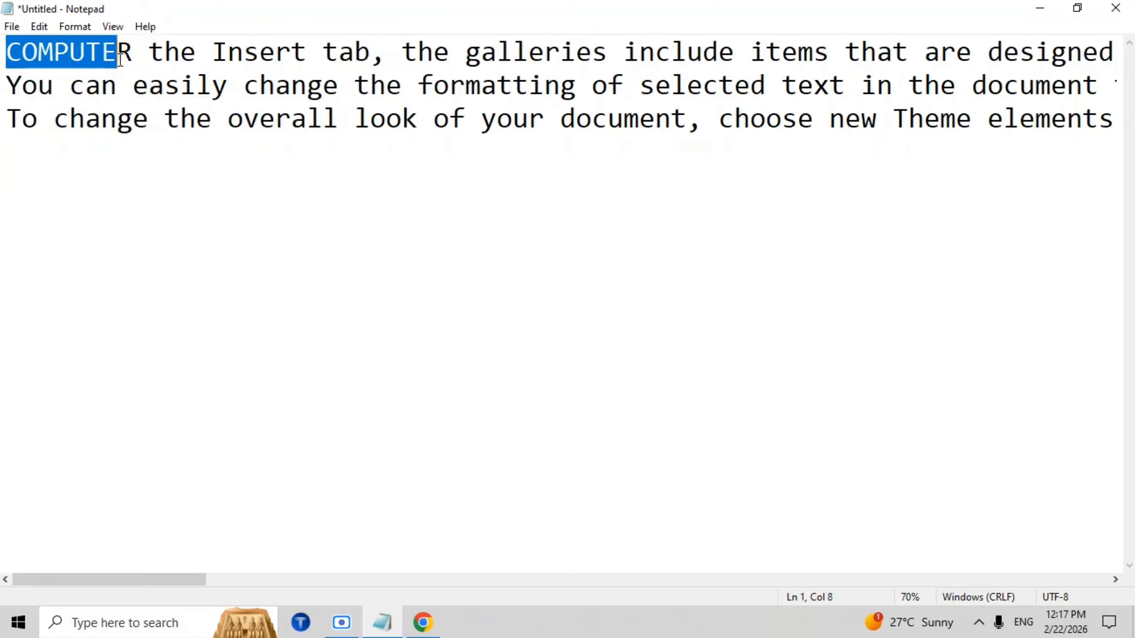
{"action": "left_click", "coordinate": [225, 275]}
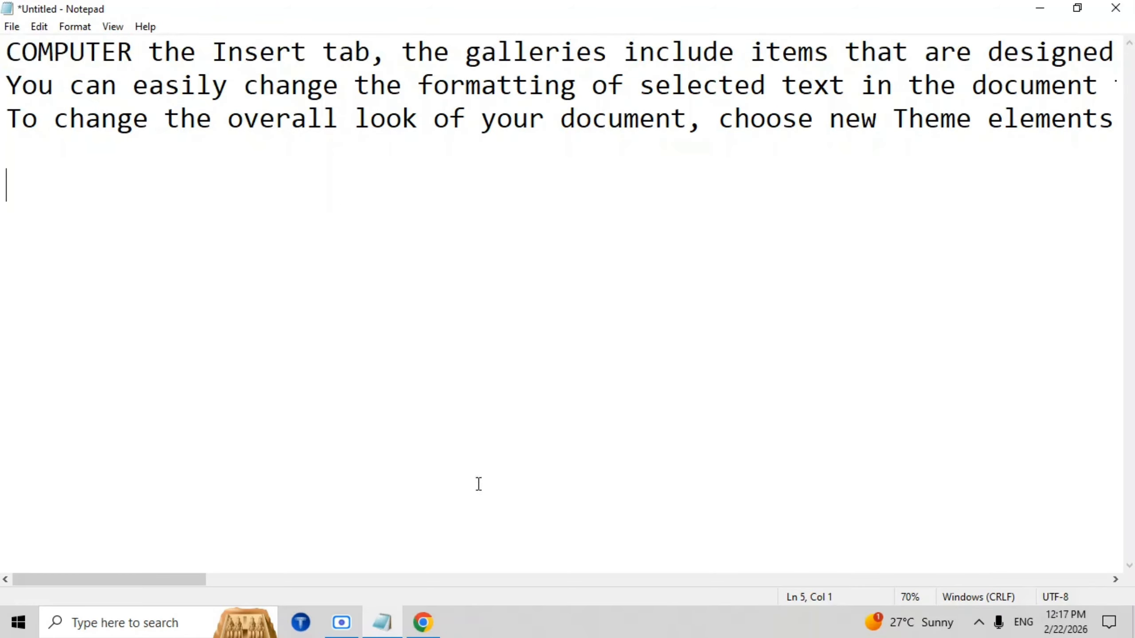
{"action": "left_click_drag", "start_coordinate": [185, 582], "coordinate": [480, 550]}
{"action": "left_click", "coordinate": [414, 122]}
{"action": "left_click", "coordinate": [451, 92]}
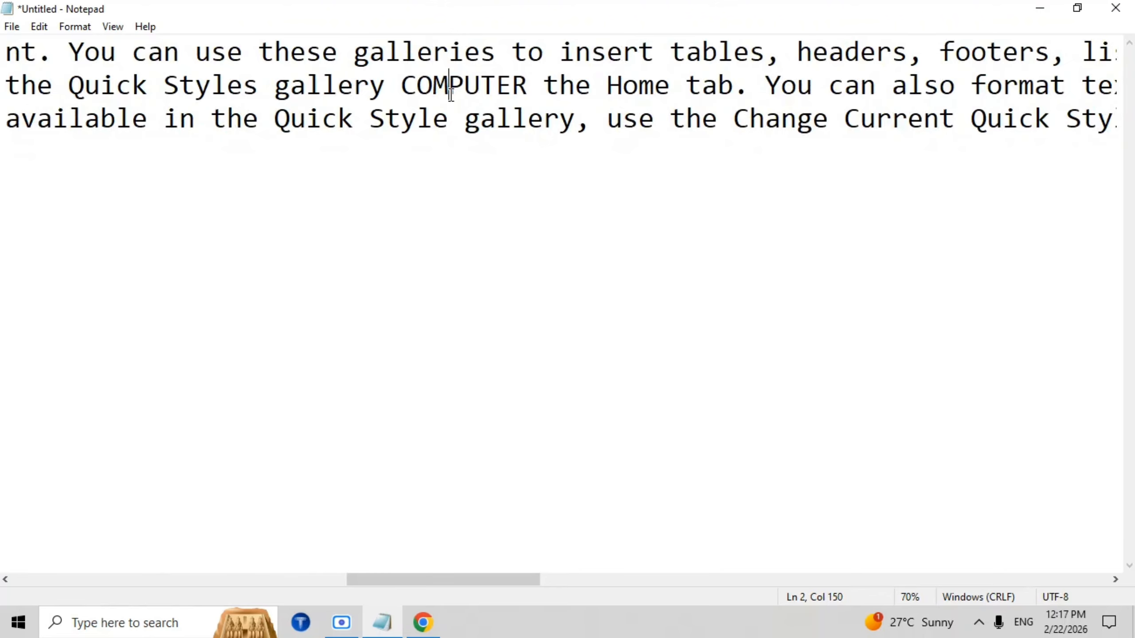
{"action": "left_click_drag", "start_coordinate": [436, 578], "coordinate": [669, 545]}
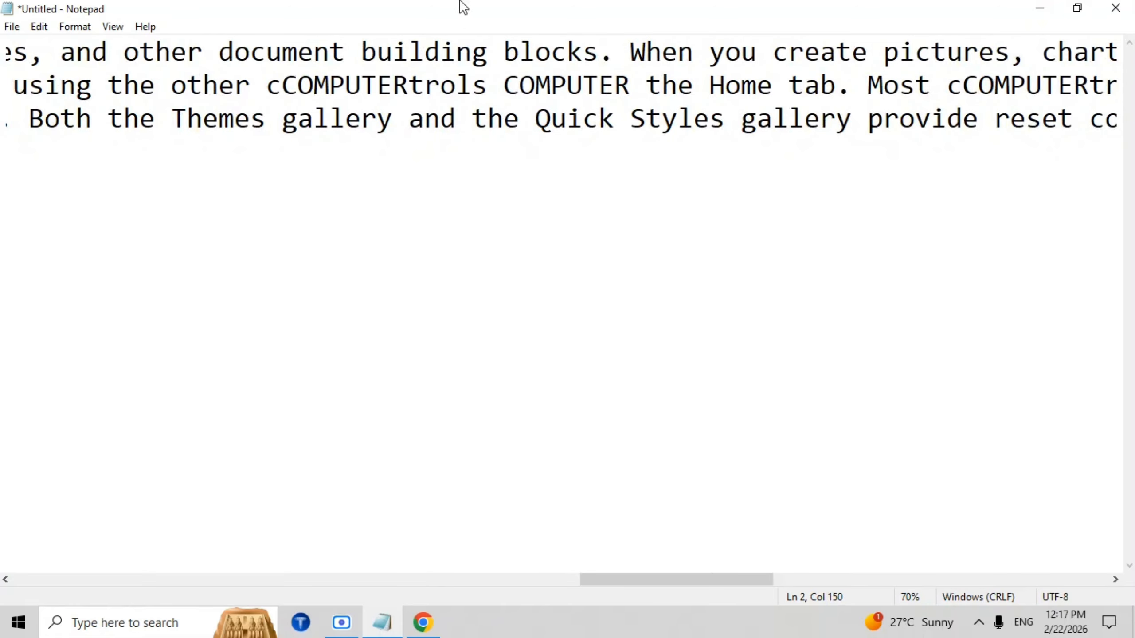
{"action": "left_click", "coordinate": [556, 86]}
{"action": "left_click", "coordinate": [345, 86]}
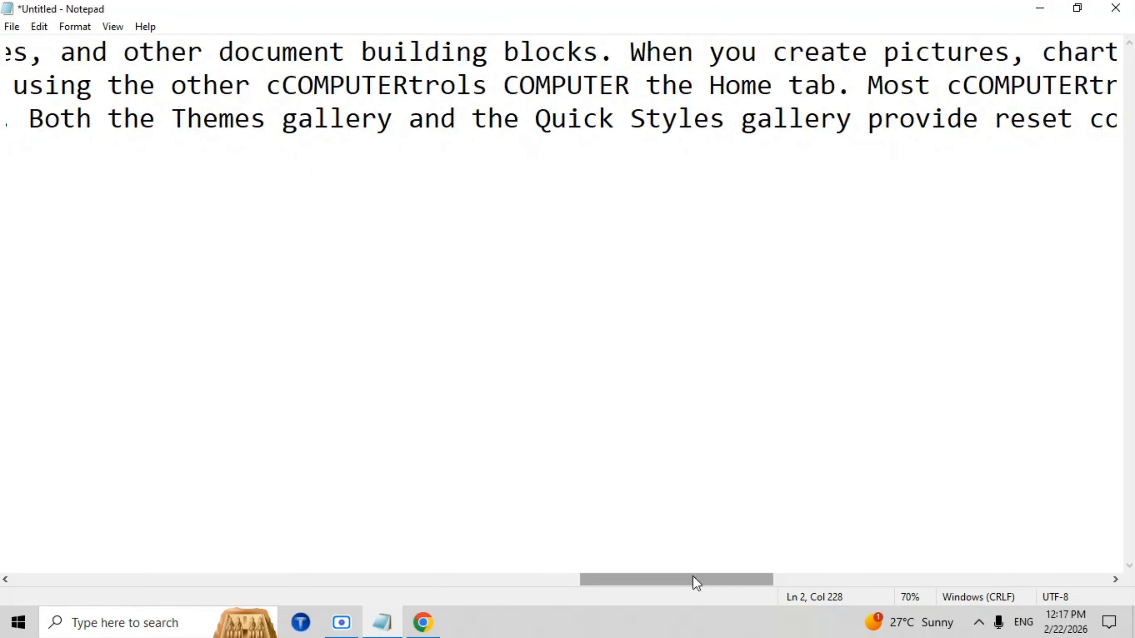
{"action": "left_click_drag", "start_coordinate": [579, 581], "coordinate": [9, 590]}
{"action": "left_click", "coordinate": [198, 223]}
Replace all occurrences of "COMPUTER" with "2514525" and close the Replace dialog
{"action": "left_click", "coordinate": [41, 25]}
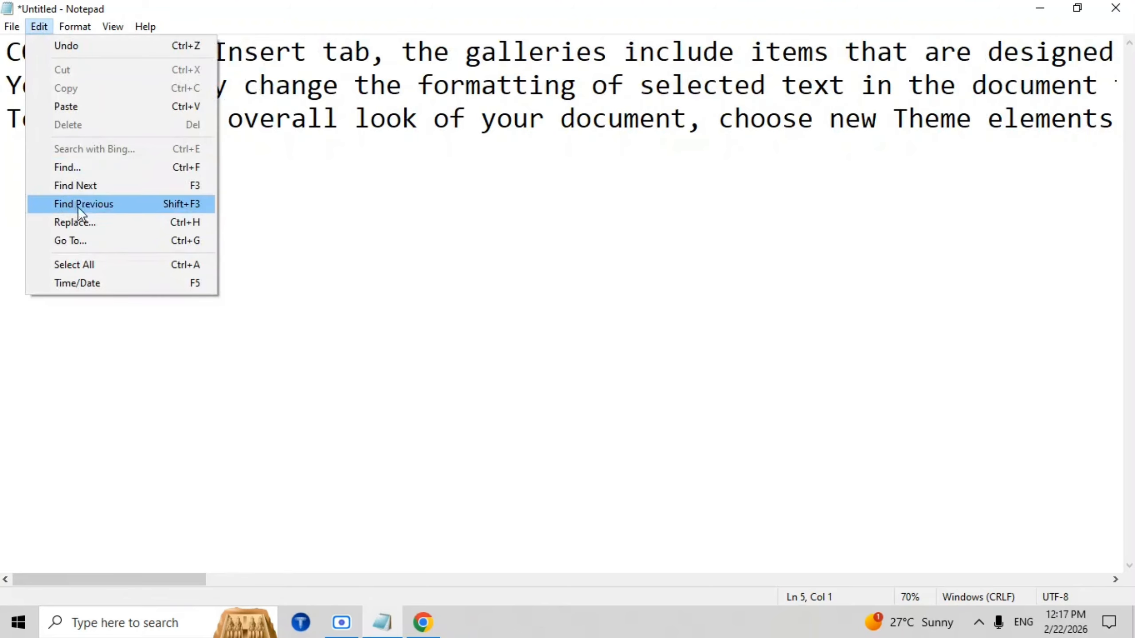
{"action": "left_click", "coordinate": [88, 219]}
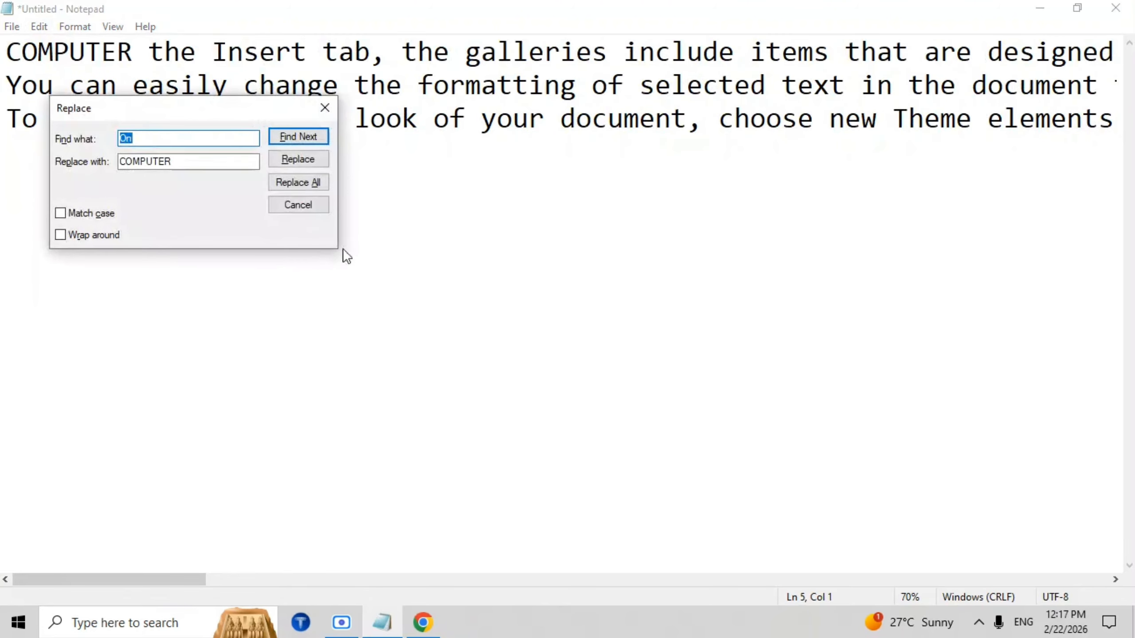
{"action": "key", "text": "BackSpace"}
{"action": "type", "text": "COMPUTER"}
{"action": "left_click", "coordinate": [178, 161]}
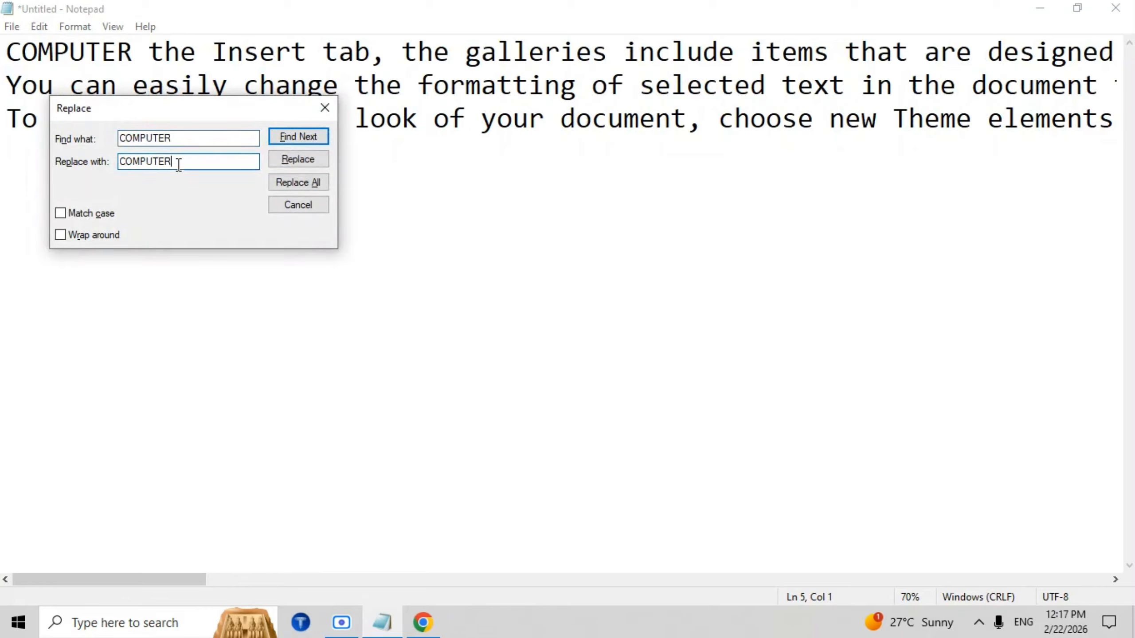
{"action": "key", "text": "BackSpace"}
{"action": "key", "text": "BackSpace"}
{"action": "key", "text": "BackSpace"}
{"action": "key", "text": "BackSpace"}
{"action": "key", "text": "BackSpace"}
{"action": "key", "text": "BackSpace"}
{"action": "key", "text": "BackSpace"}
{"action": "key", "text": "BackSpace"}
{"action": "type", "text": "2514525"}
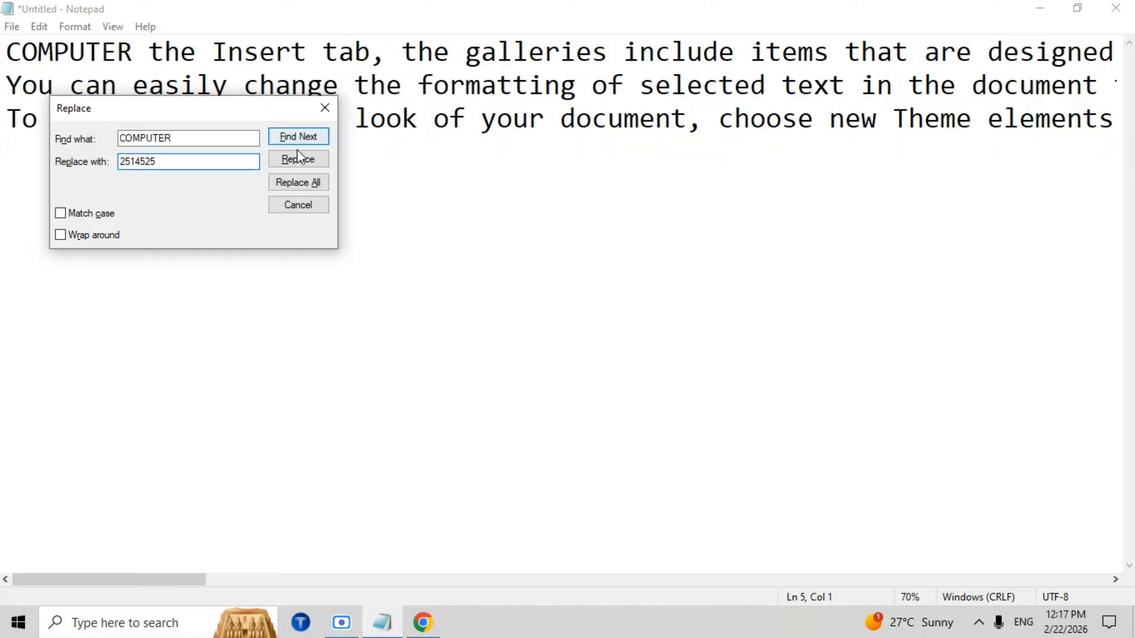
{"action": "left_click", "coordinate": [298, 180]}
{"action": "left_click", "coordinate": [299, 207]}
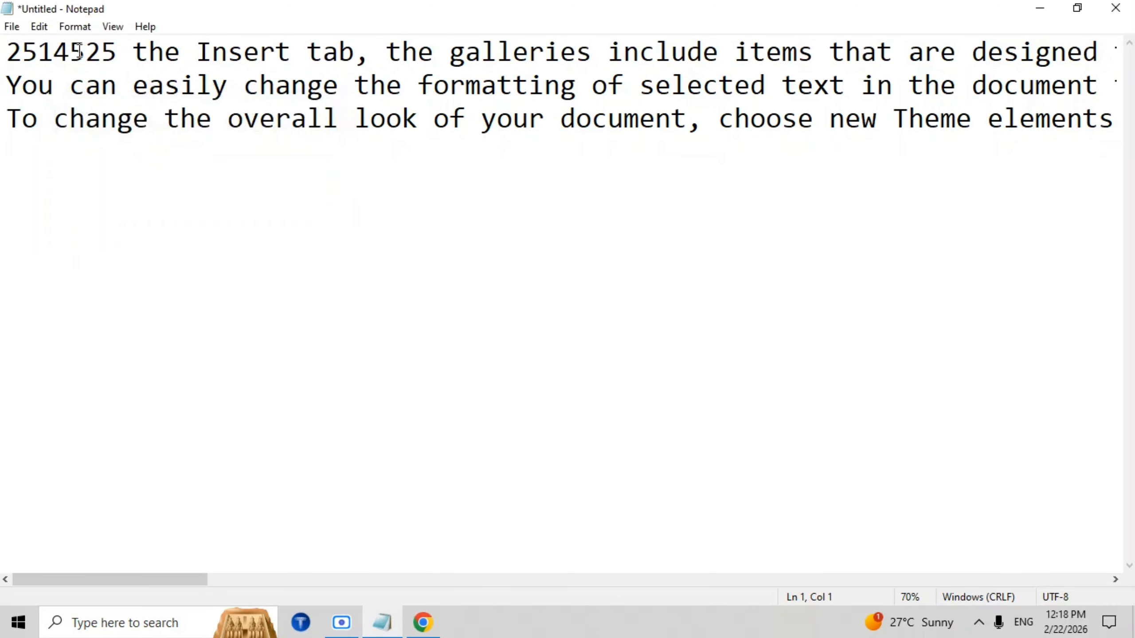
Move the cursor from the start of the text to line 2 with the Go To command
{"action": "left_click", "coordinate": [42, 28]}
{"action": "left_click", "coordinate": [2, 41]}
{"action": "left_click", "coordinate": [40, 28]}
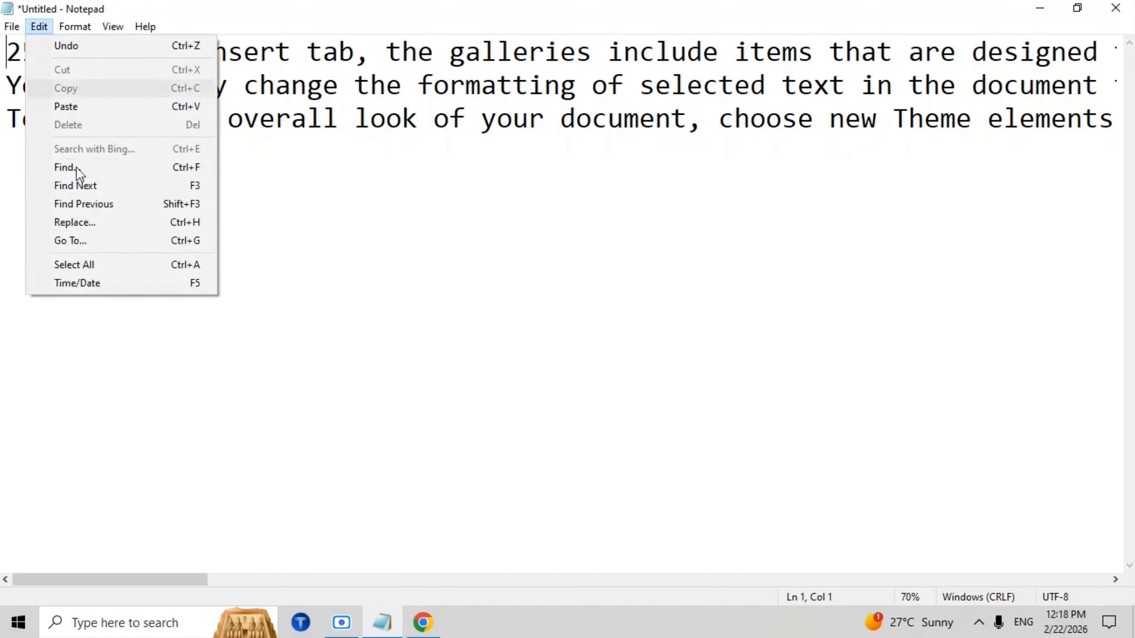
{"action": "left_click", "coordinate": [104, 240]}
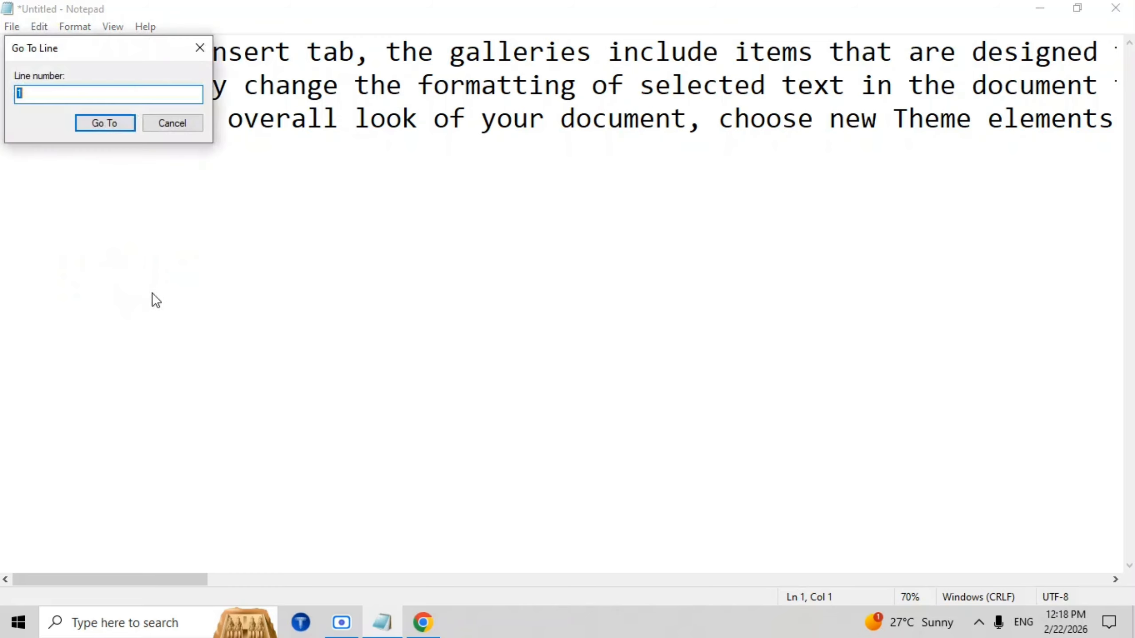
{"action": "left_click_drag", "start_coordinate": [118, 62], "coordinate": [567, 202]}
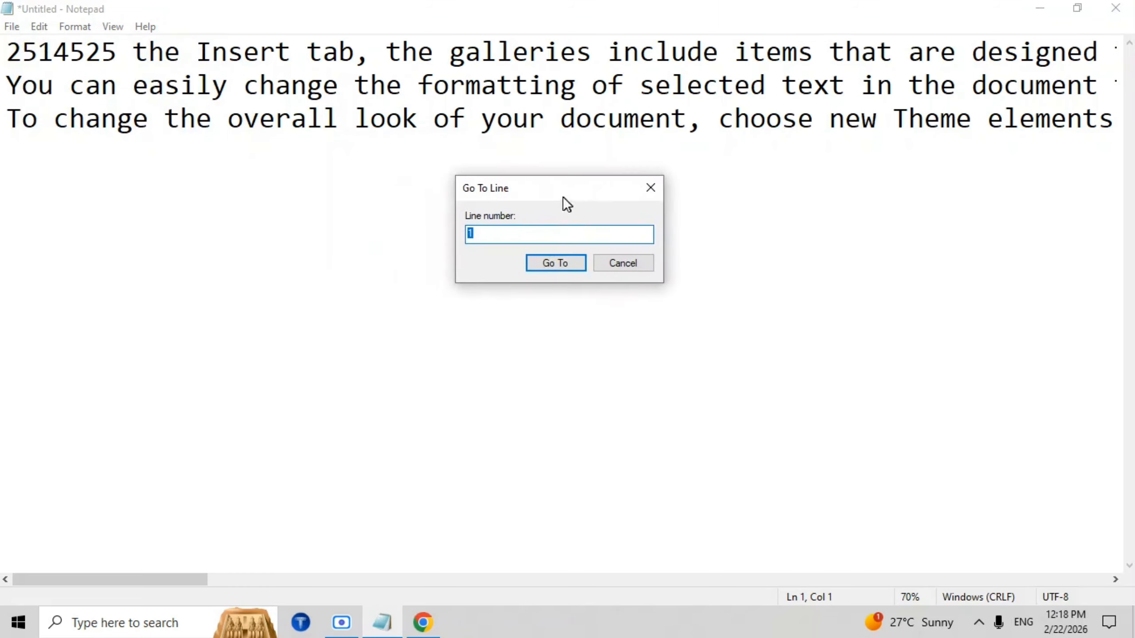
{"action": "left_click", "coordinate": [534, 234]}
{"action": "key", "text": "BackSpace"}
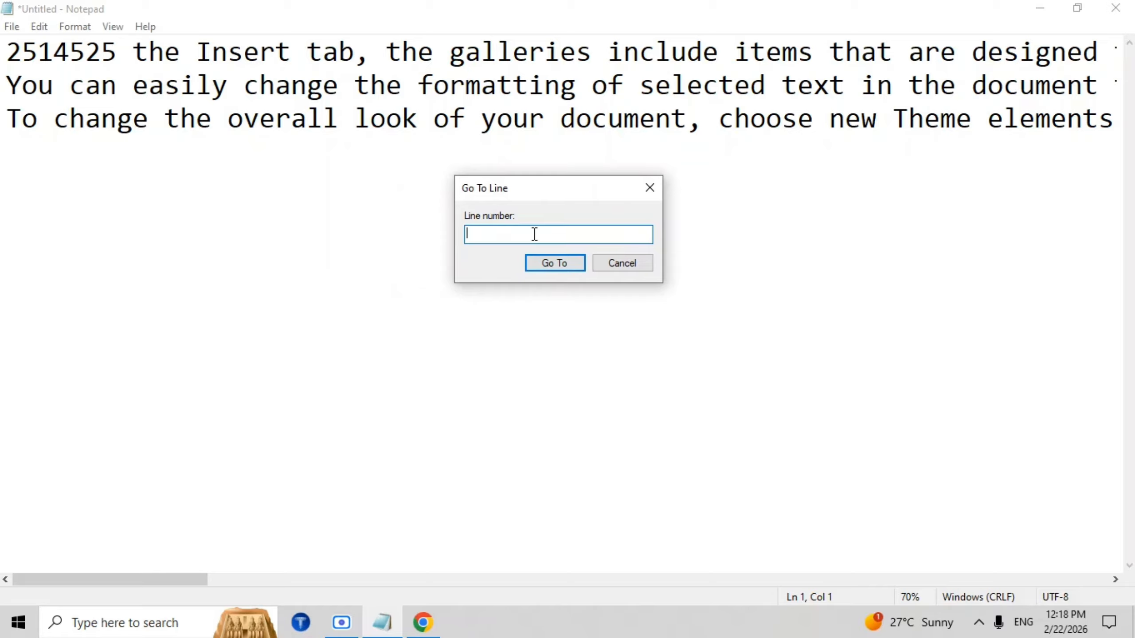
{"action": "type", "text": "2"}
{"action": "left_click", "coordinate": [548, 259]}
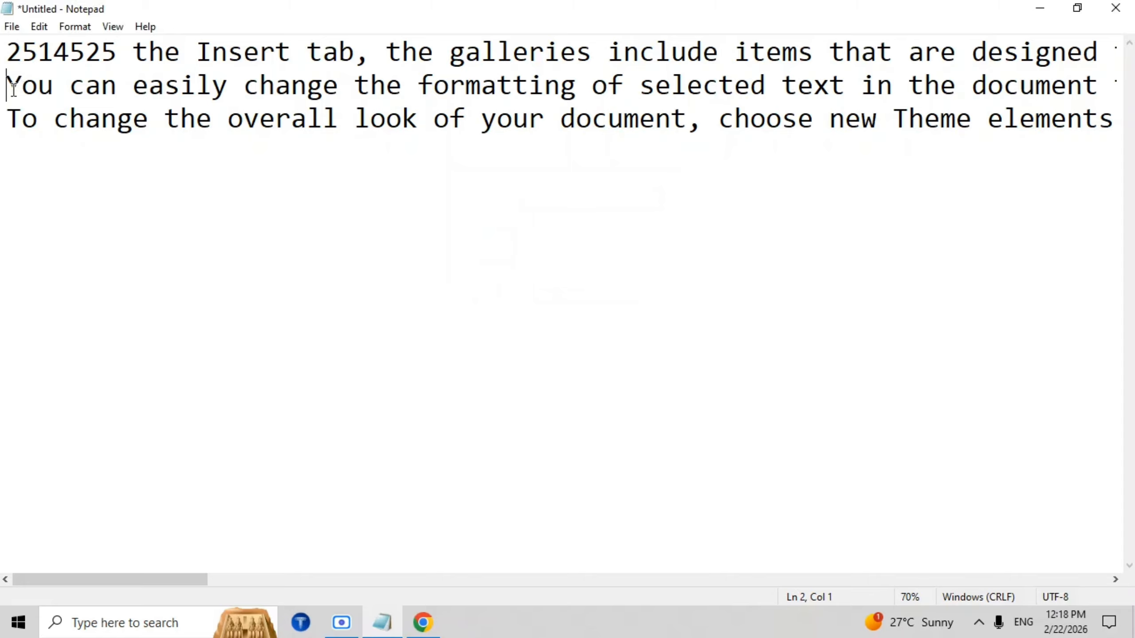
Break the third line after "docum" so the rest of the sentence starts a new line
{"action": "left_click", "coordinate": [40, 26]}
{"action": "left_click", "coordinate": [563, 312]}
{"action": "left_click", "coordinate": [642, 122]}
{"action": "key", "text": "Return"}
Break the fourth line after "251452" so the remaining text starts a fifth line
{"action": "key", "text": "Right"}
{"action": "key", "text": "Right"}
{"action": "key", "text": "Right"}
{"action": "key", "text": "Right"}
{"action": "key", "text": "Right"}
{"action": "key", "text": "Right"}
{"action": "key", "text": "Right"}
{"action": "key", "text": "Right"}
{"action": "key", "text": "Right"}
{"action": "key", "text": "Right"}
{"action": "key", "text": "Right"}
{"action": "key", "text": "Right"}
{"action": "key", "text": "Right"}
{"action": "key", "text": "Right"}
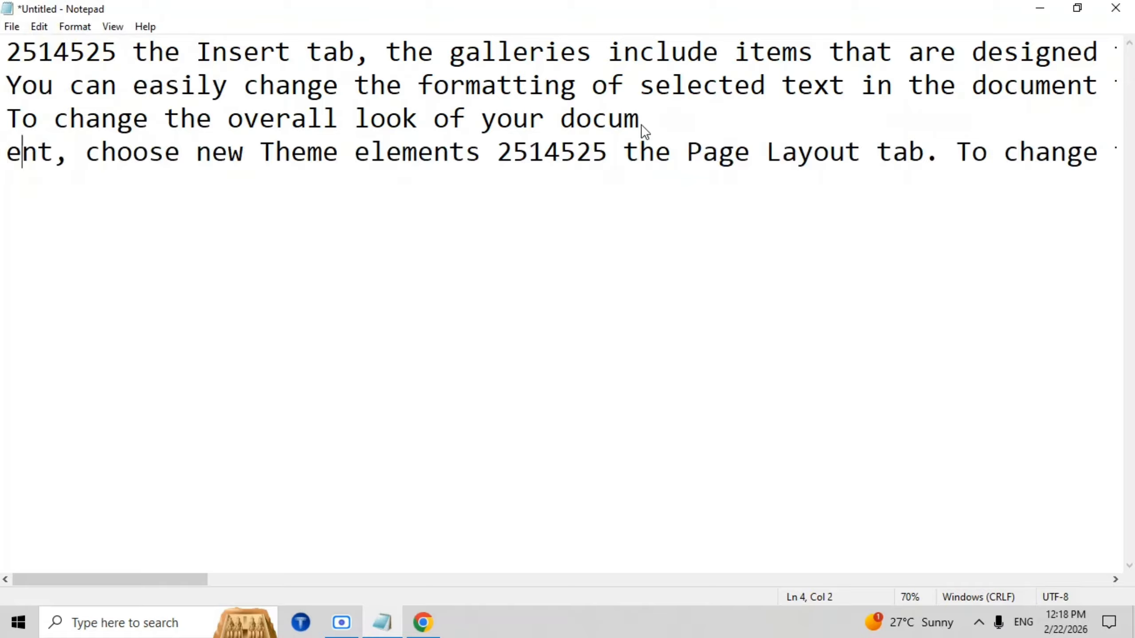
{"action": "key", "text": "Right"}
{"action": "key", "text": "Right"}
{"action": "key", "text": "Right"}
{"action": "key", "text": "Right"}
{"action": "key", "text": "Right"}
{"action": "key", "text": "Right"}
{"action": "key", "text": "Right"}
{"action": "key", "text": "Right"}
{"action": "key", "text": "Right"}
{"action": "key", "text": "Right"}
{"action": "key", "text": "Right"}
{"action": "key", "text": "Right"}
{"action": "key", "text": "Right"}
{"action": "key", "text": "Right"}
{"action": "key", "text": "Right"}
{"action": "key", "text": "Right"}
{"action": "key", "text": "Right"}
{"action": "key", "text": "Right"}
{"action": "key", "text": "Right"}
{"action": "key", "text": "Right"}
{"action": "key", "text": "Return"}
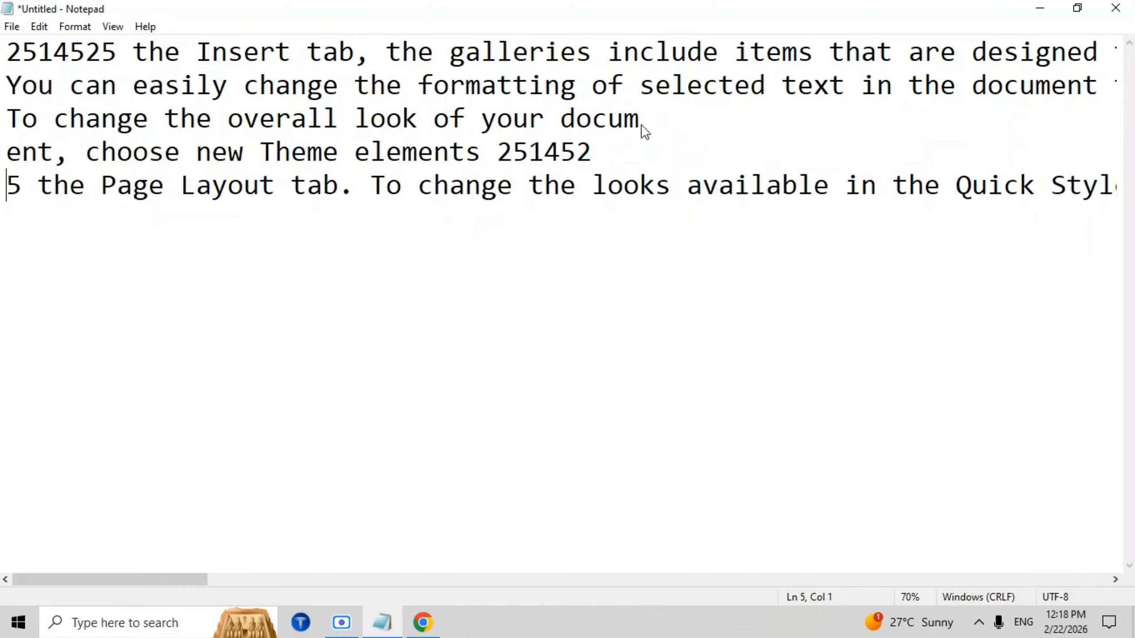
Use the Go To command with line number 5
{"action": "left_click", "coordinate": [40, 27]}
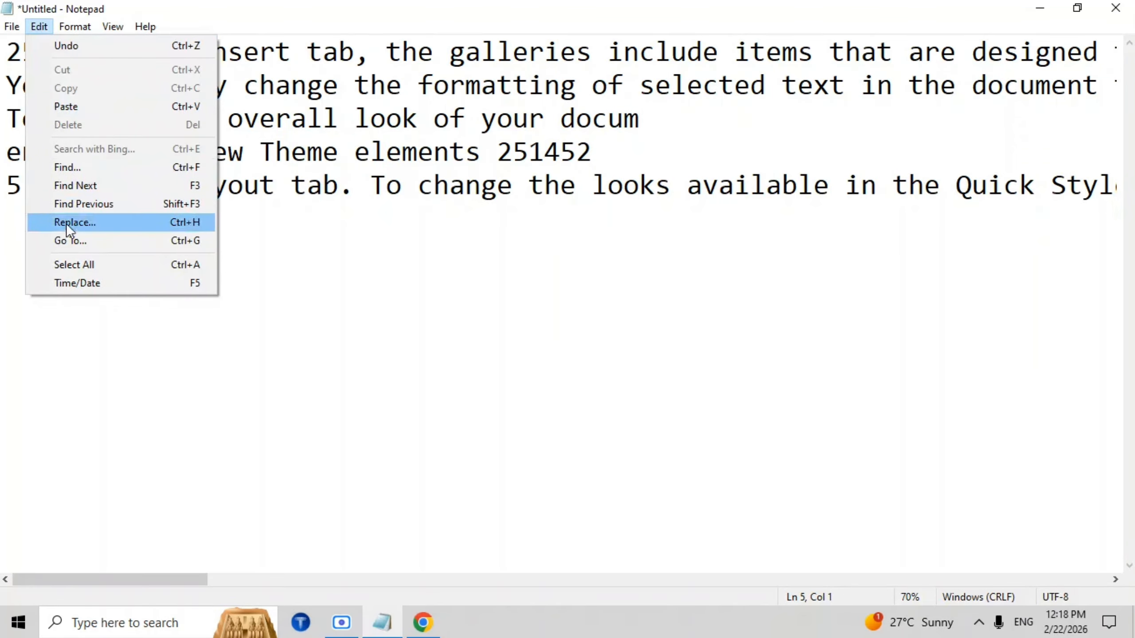
{"action": "left_click", "coordinate": [67, 240]}
{"action": "left_click_drag", "start_coordinate": [129, 50], "coordinate": [660, 225]}
{"action": "left_click", "coordinate": [655, 271]}
{"action": "key", "text": "BackSpace"}
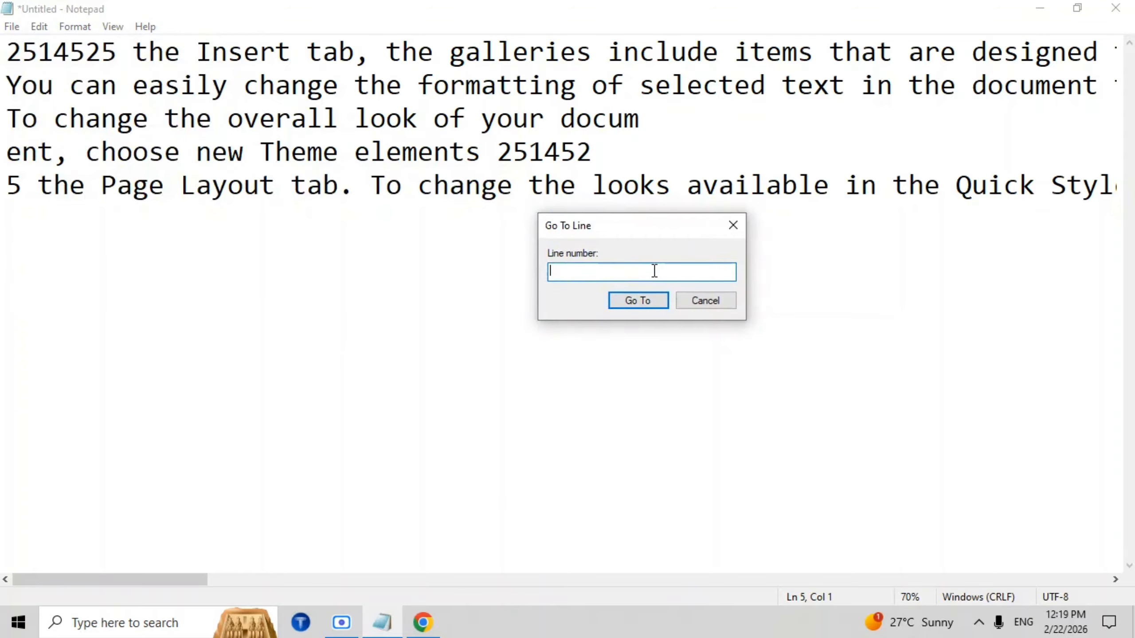
{"action": "type", "text": "5"}
{"action": "left_click", "coordinate": [656, 304]}
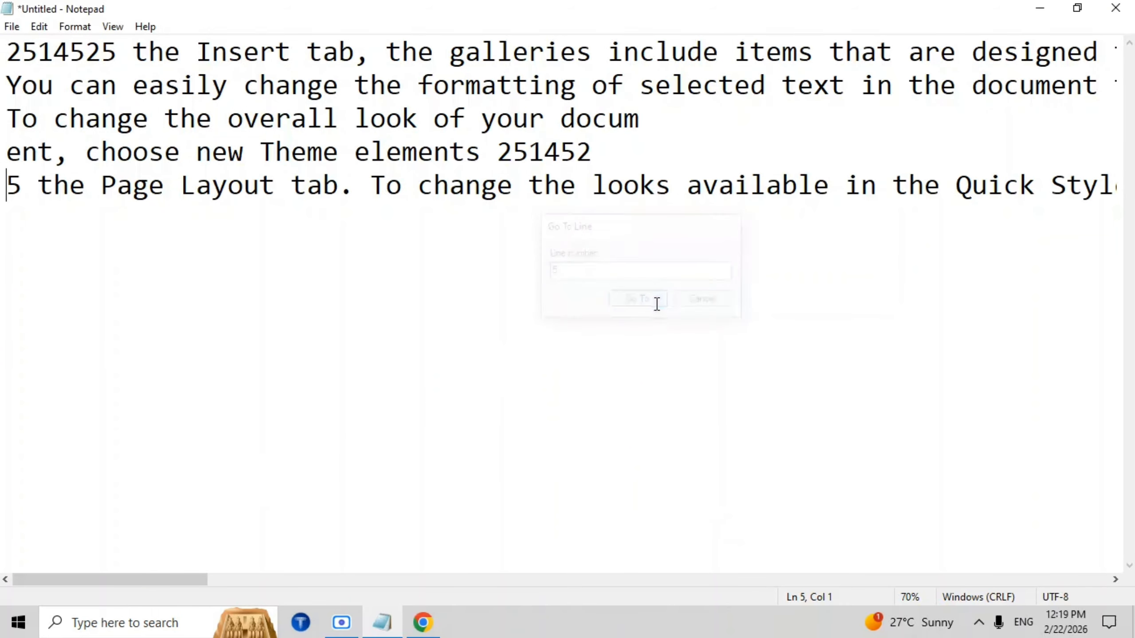
Place the cursor at the start of the text, try to go to line 9 and close the Go To dialog
{"action": "left_click", "coordinate": [8, 54]}
{"action": "left_click", "coordinate": [39, 27]}
{"action": "left_click", "coordinate": [115, 243]}
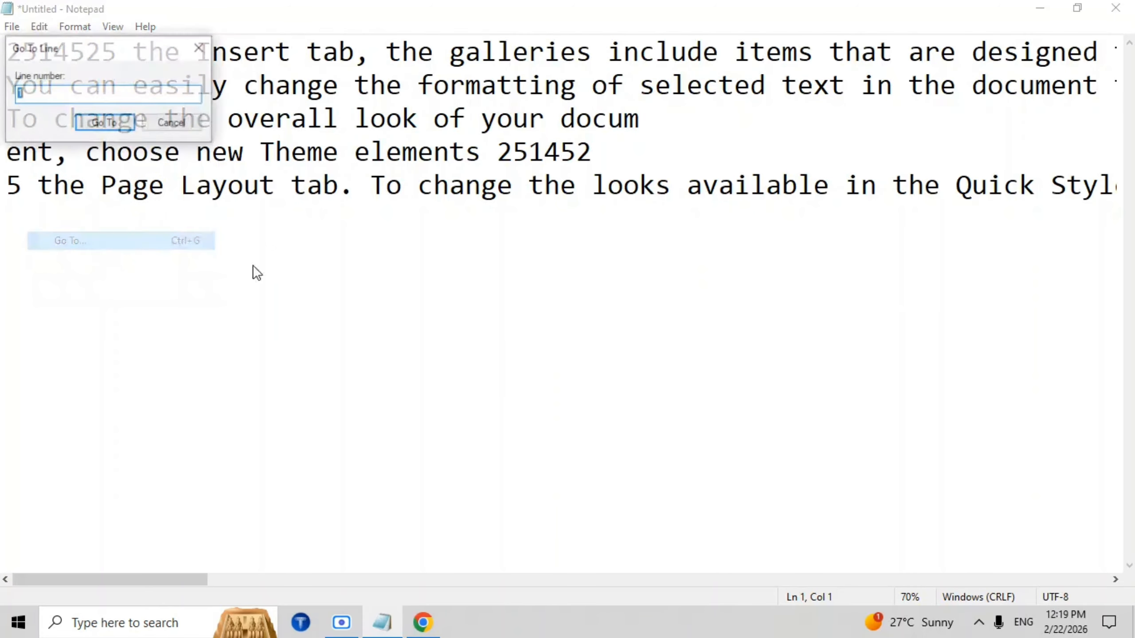
{"action": "key", "text": "BackSpace"}
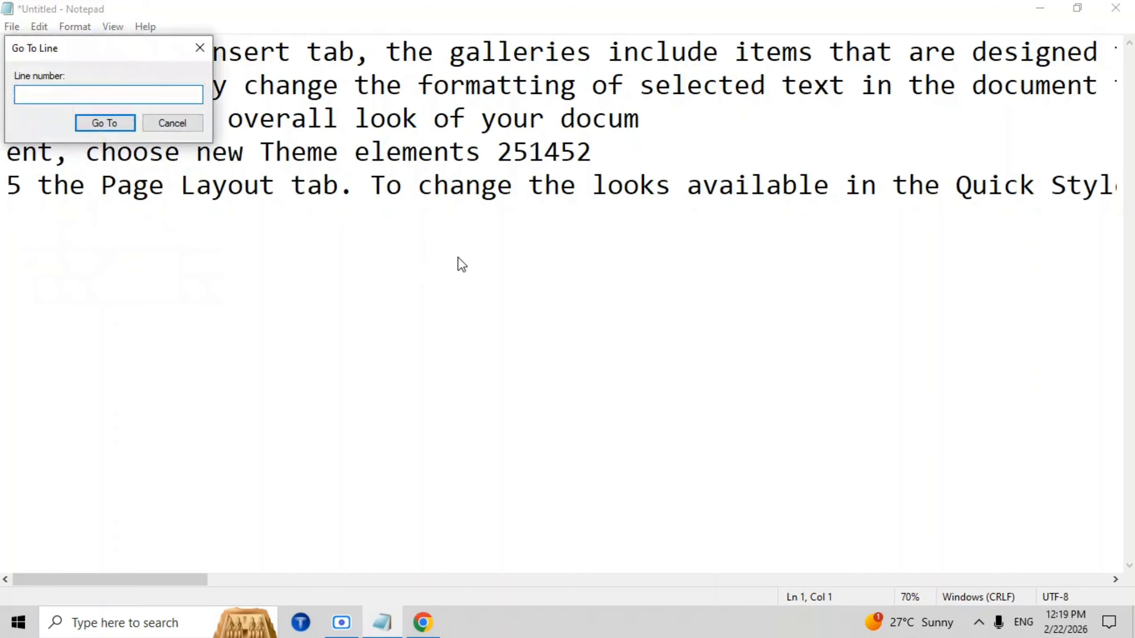
{"action": "type", "text": "9"}
{"action": "left_click", "coordinate": [130, 121]}
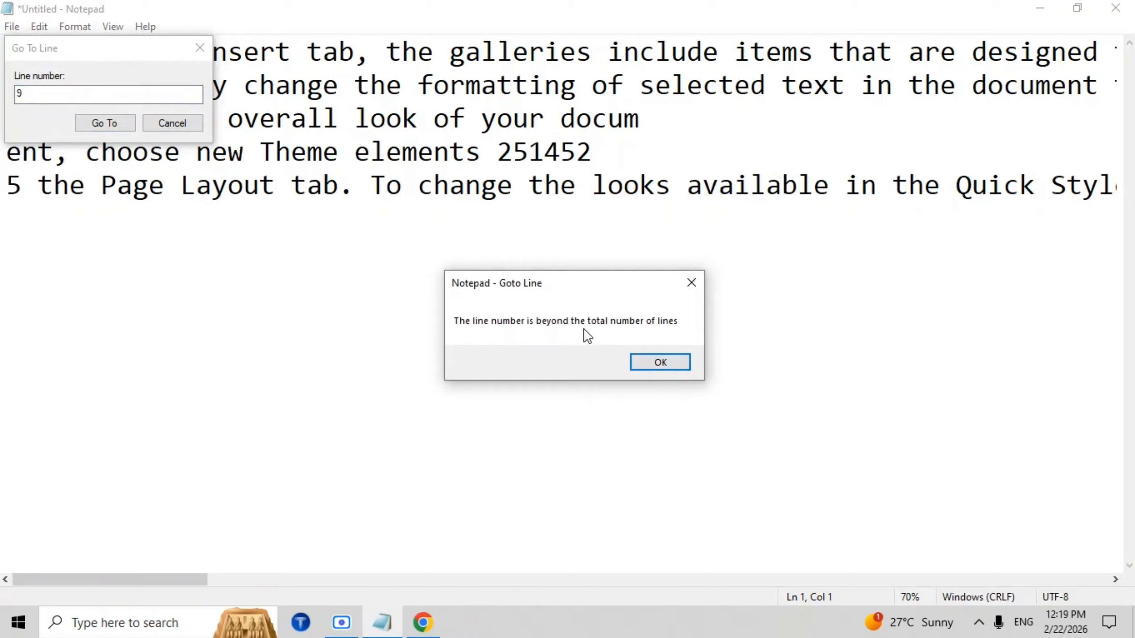
{"action": "left_click", "coordinate": [660, 362]}
{"action": "left_click", "coordinate": [171, 123]}
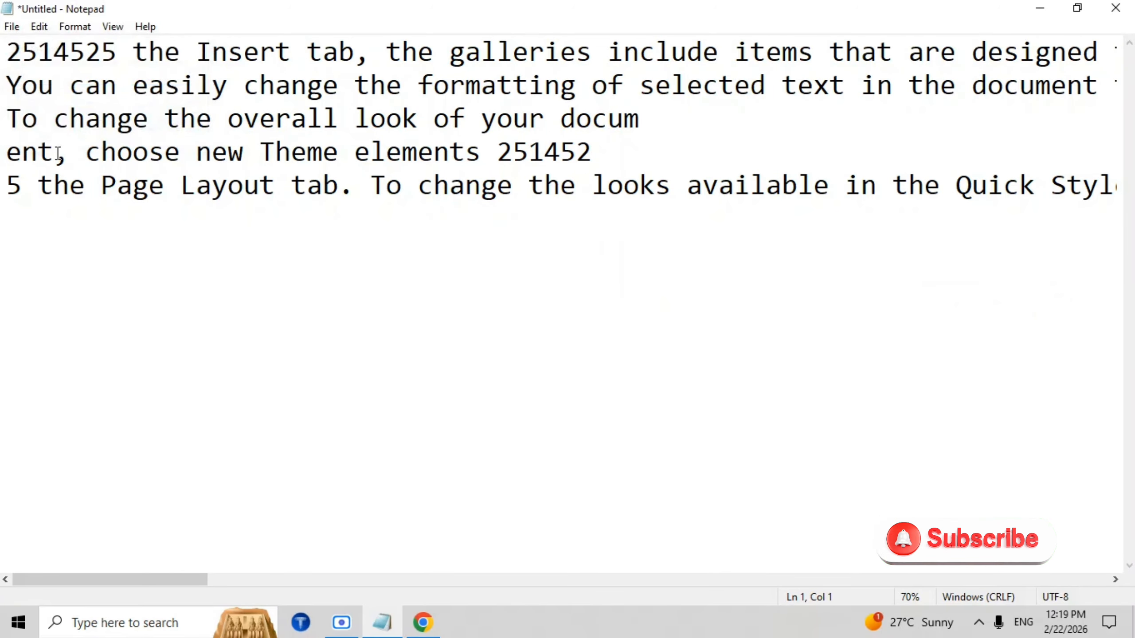
Select all the text, delete it and undo the deletion
{"action": "left_click", "coordinate": [39, 27]}
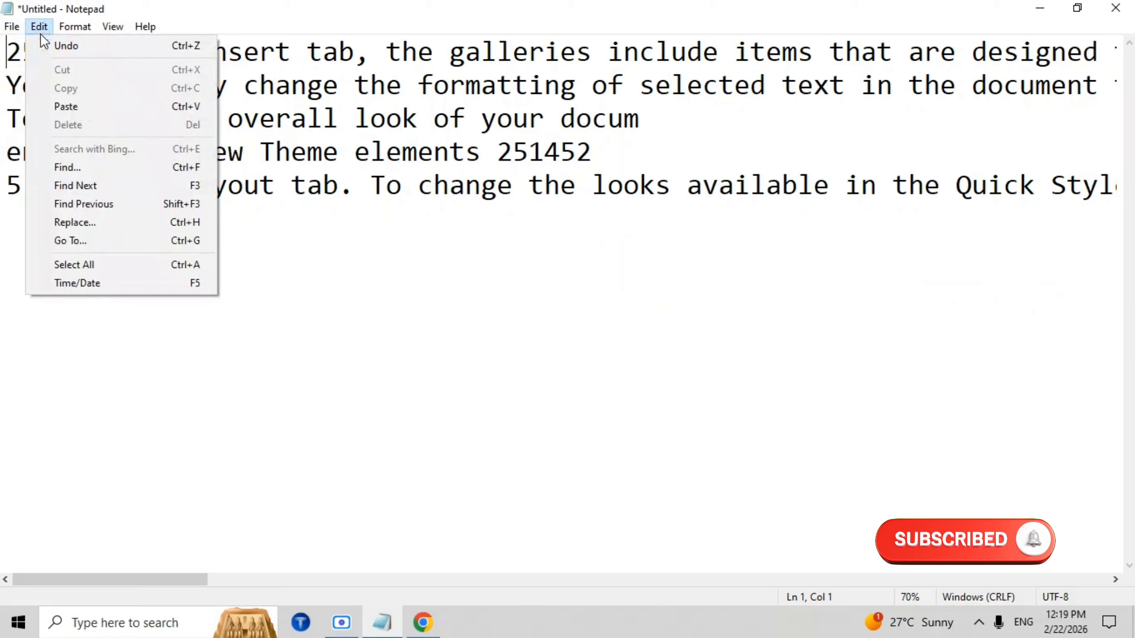
{"action": "left_click", "coordinate": [94, 264]}
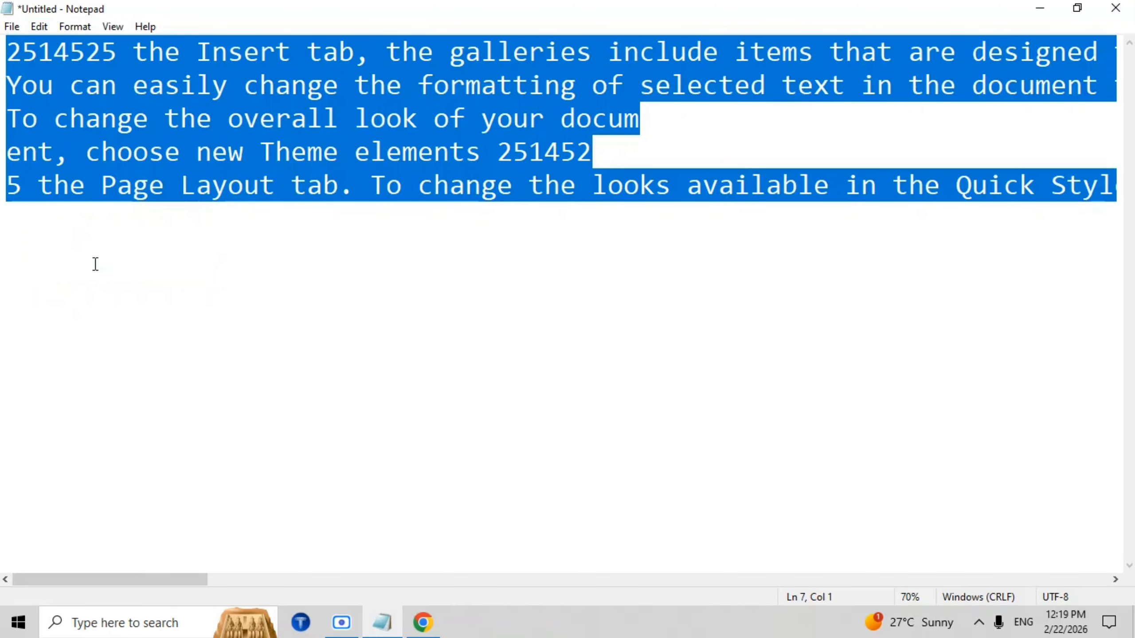
{"action": "key", "text": "Delete"}
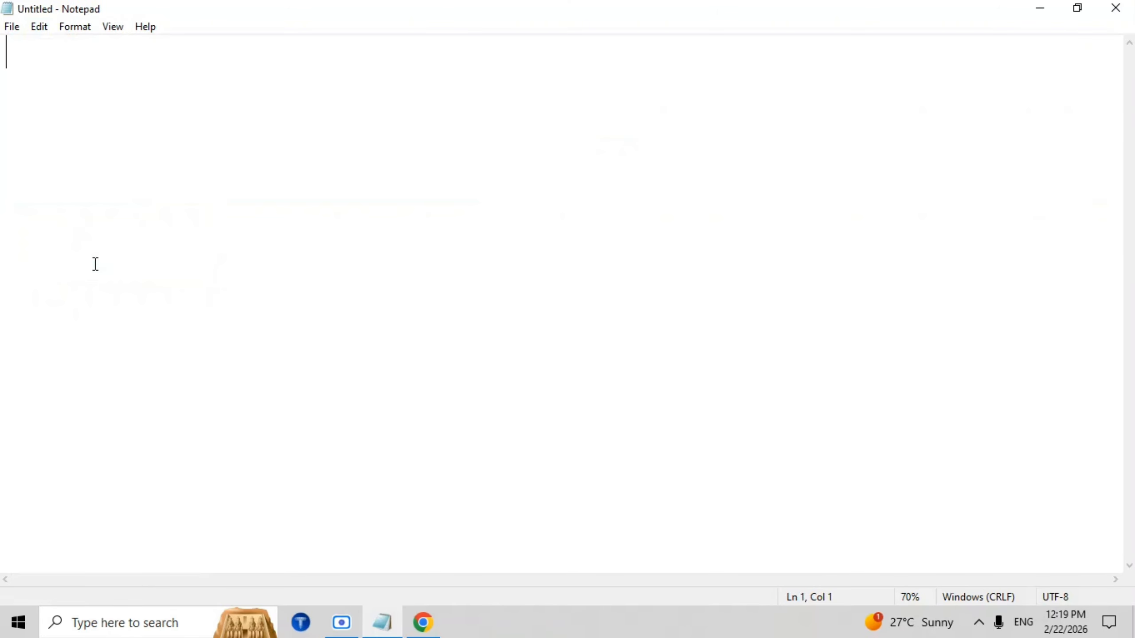
{"action": "key", "text": "ctrl+z"}
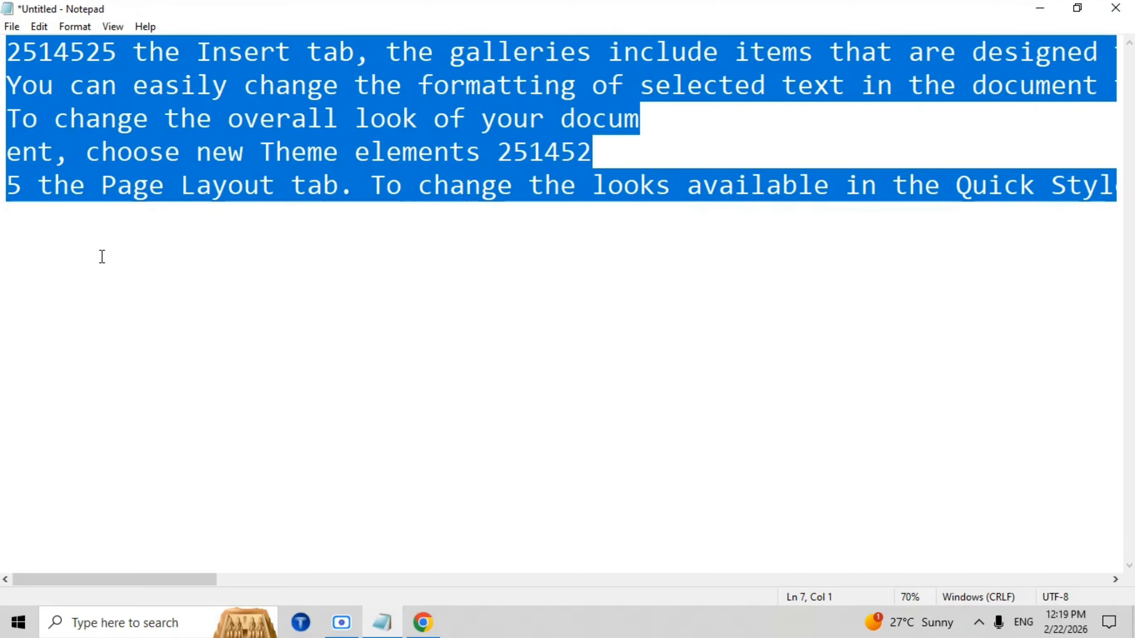
Practise selecting and deselecting the whole text with Select All, and manually select everything from the end back to the beginning
{"action": "left_click", "coordinate": [45, 28]}
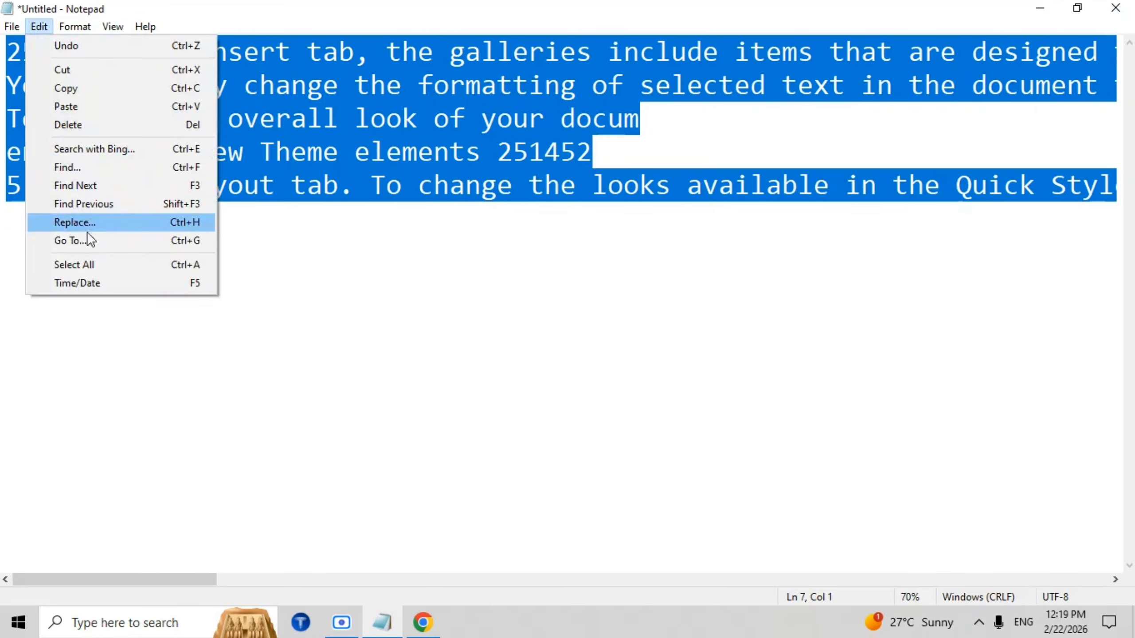
{"action": "left_click", "coordinate": [147, 265]}
{"action": "left_click", "coordinate": [214, 267]}
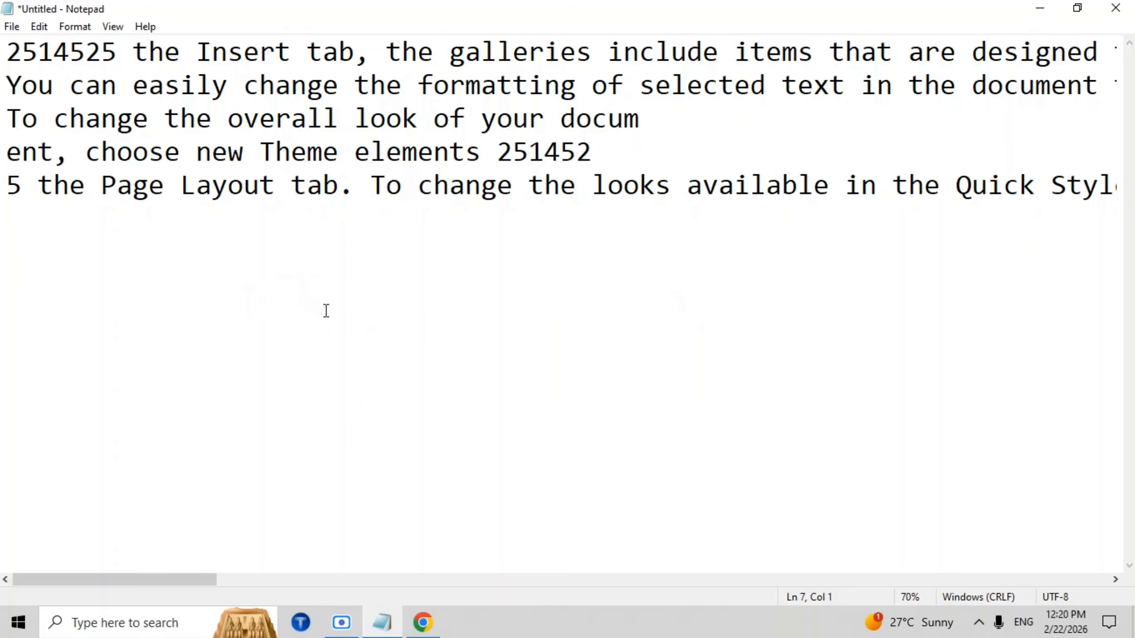
{"action": "key", "text": "ctrl+a"}
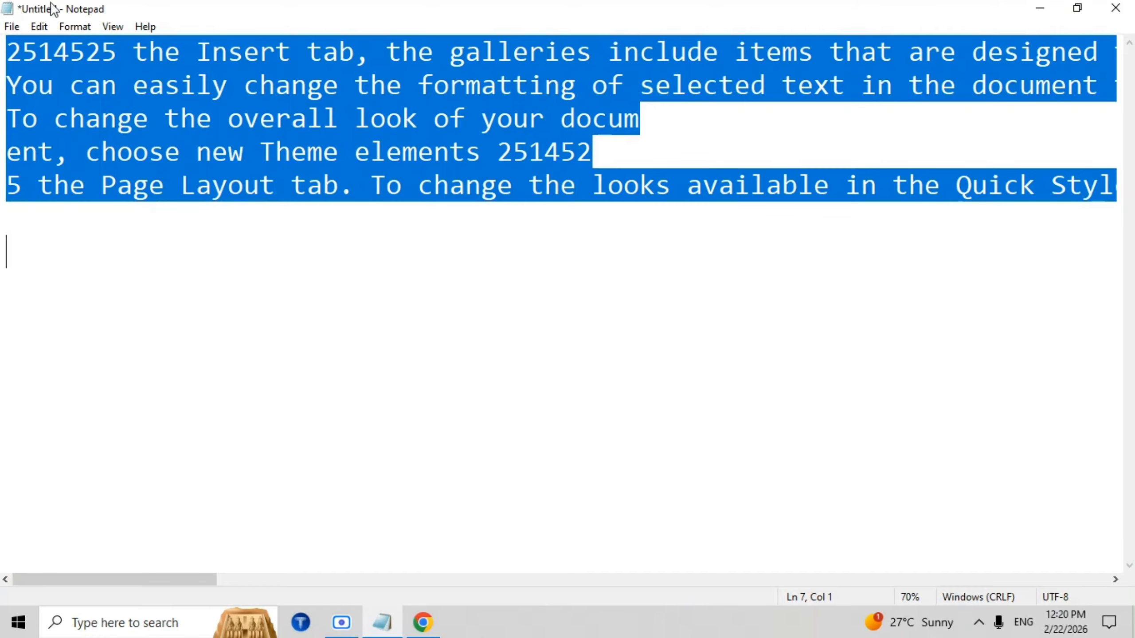
{"action": "left_click", "coordinate": [661, 151]}
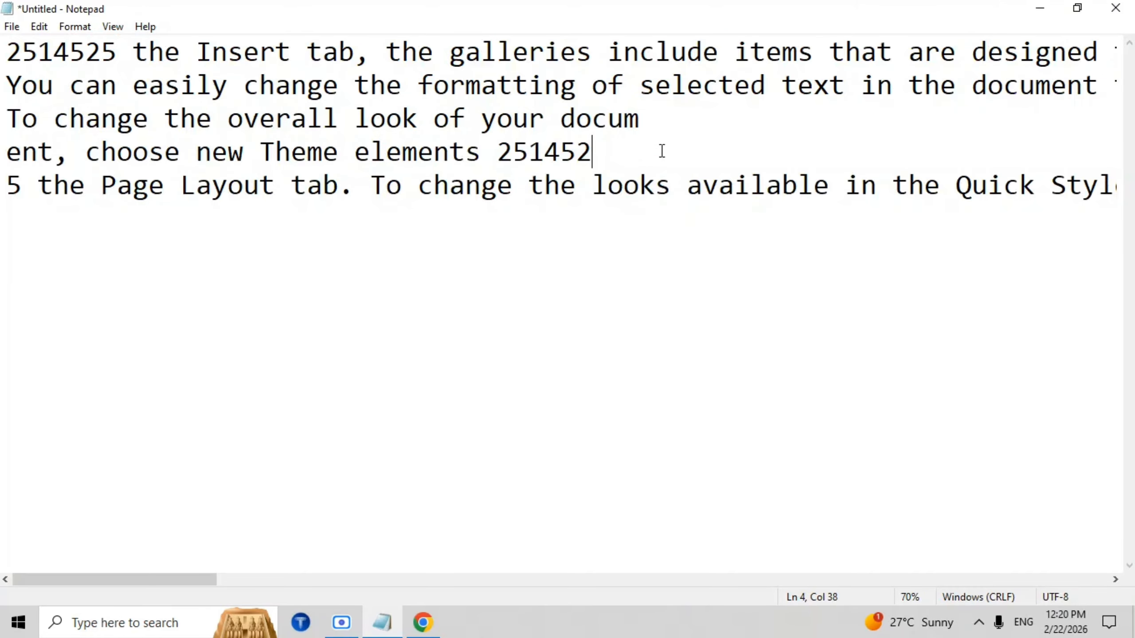
{"action": "left_click_drag", "start_coordinate": [602, 248], "coordinate": [6, 45]}
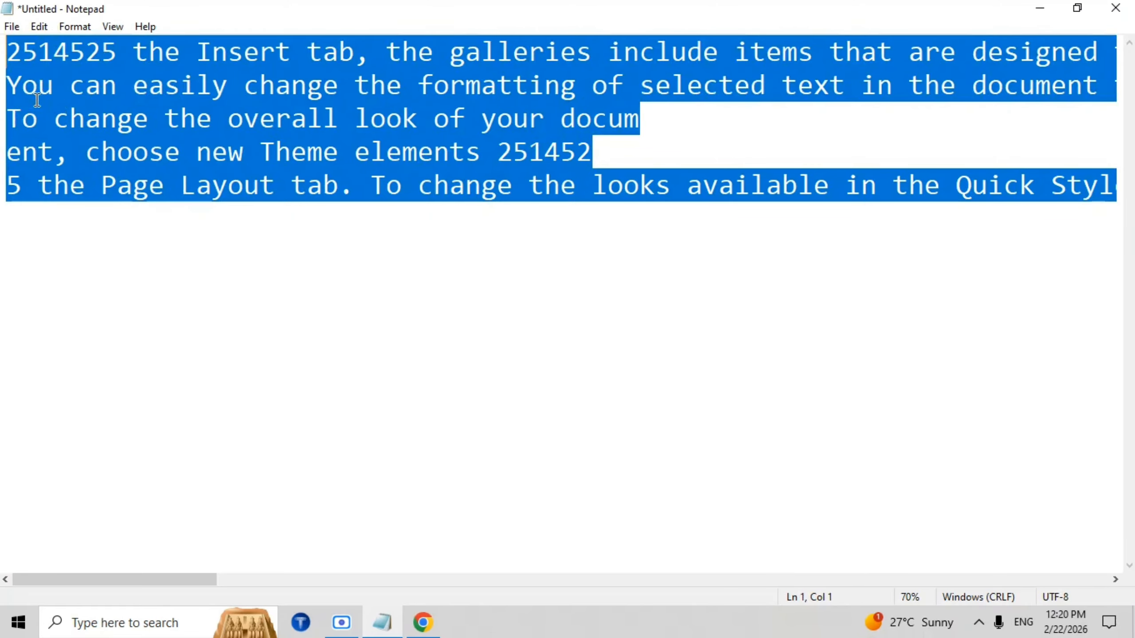
Insert the current time and date on line 7, below the text, and delete that entry
{"action": "left_click", "coordinate": [41, 28]}
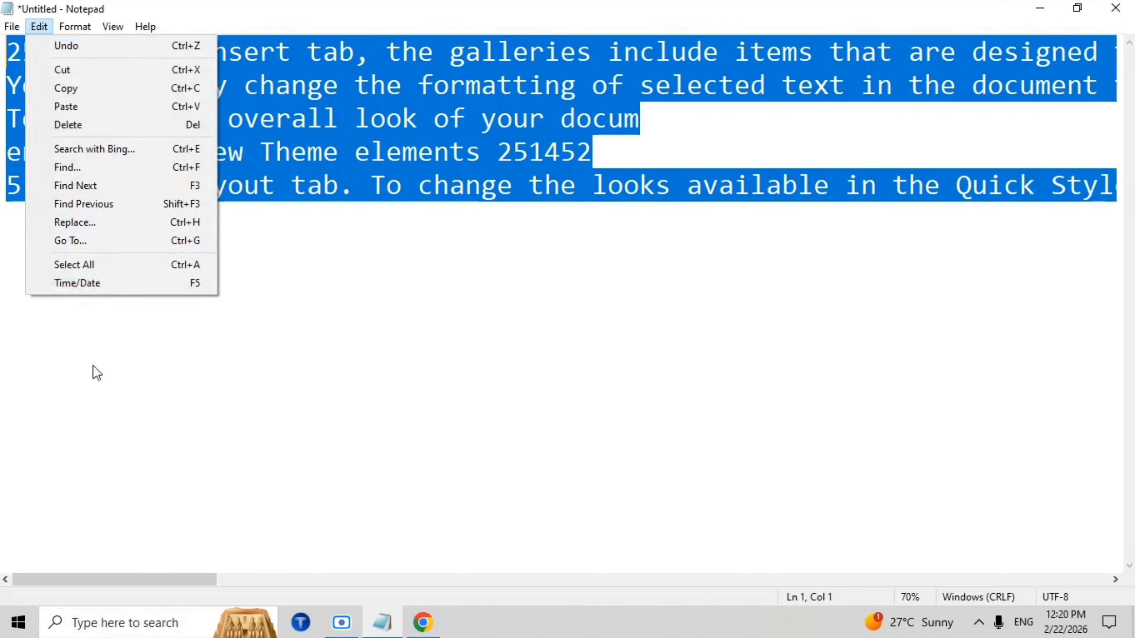
{"action": "left_click", "coordinate": [55, 249]}
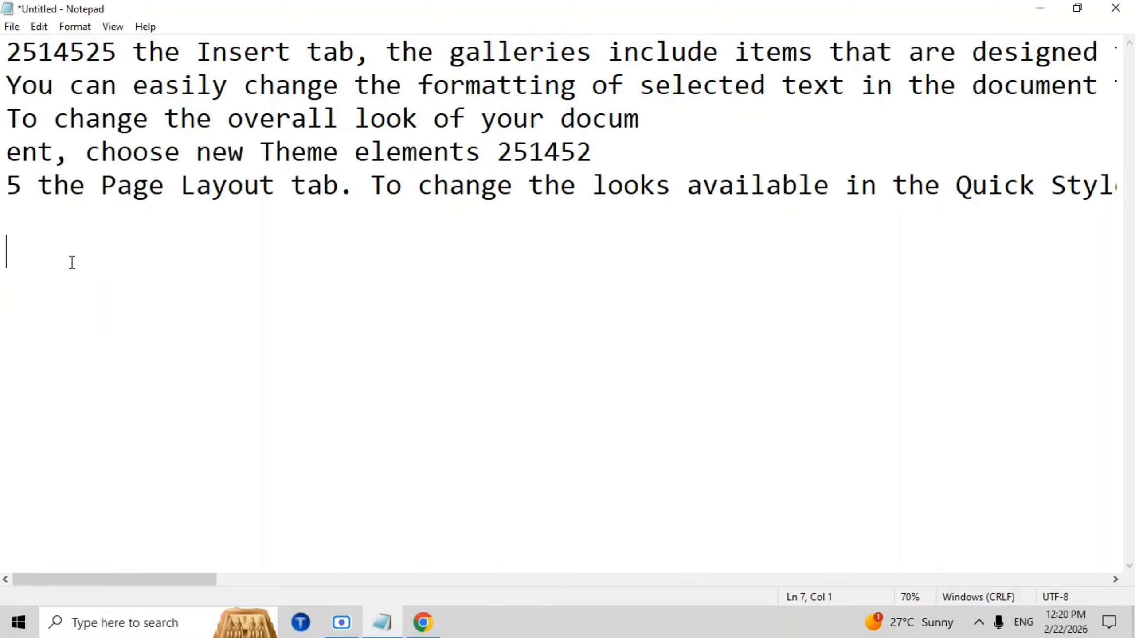
{"action": "key", "text": "F5"}
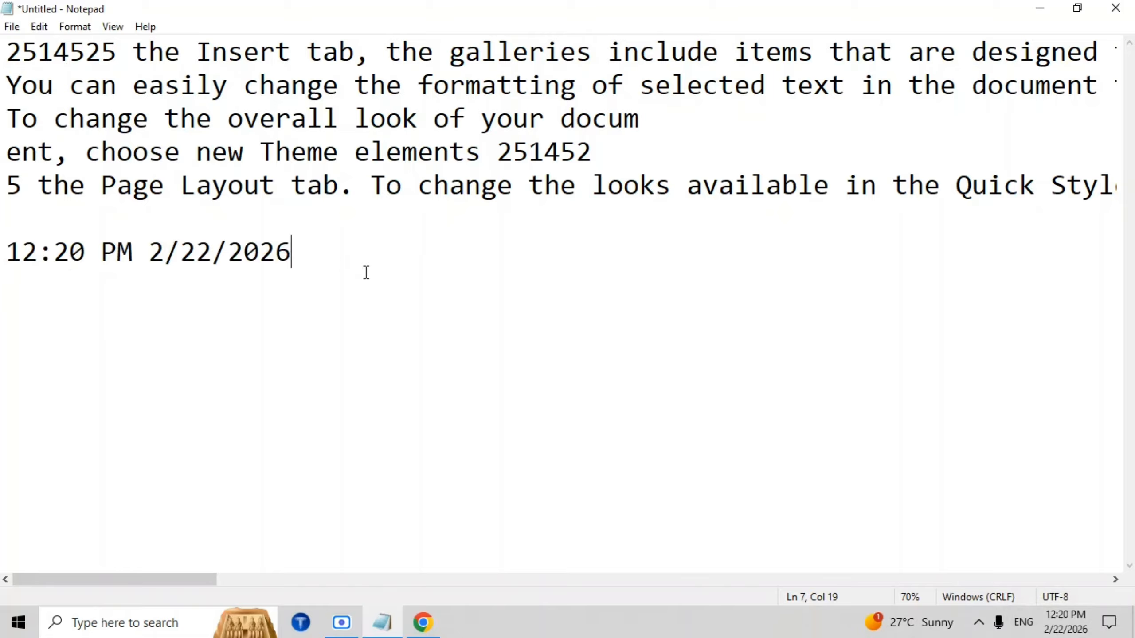
{"action": "left_click_drag", "start_coordinate": [332, 256], "coordinate": [2, 255]}
{"action": "key", "text": "Delete"}
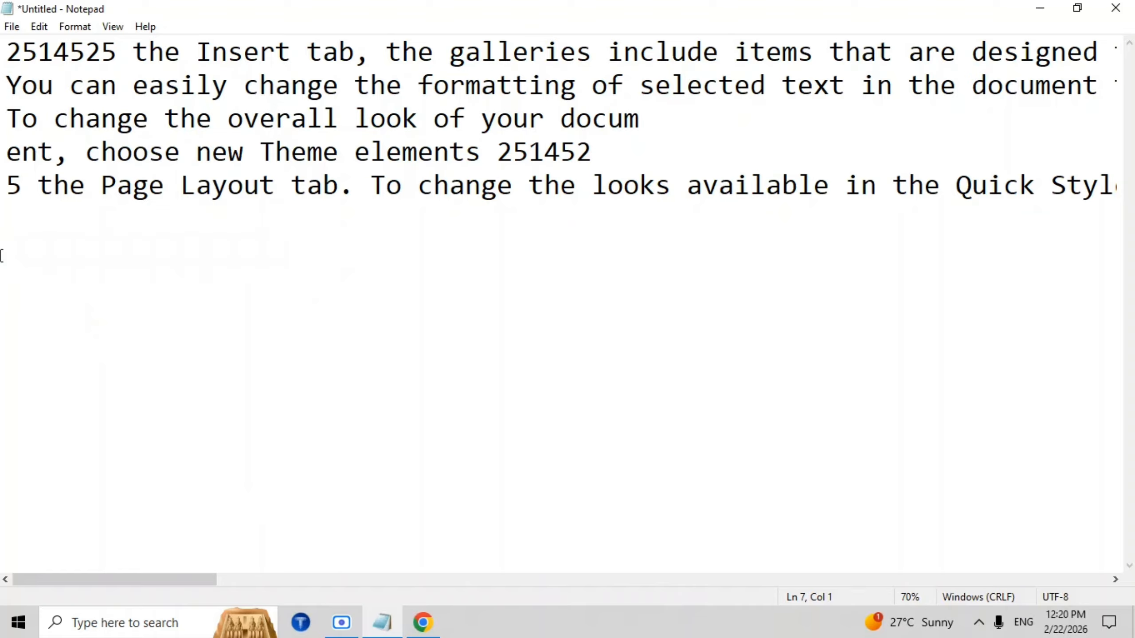
Insert the current time and date on line 7 with the Time/Date command and start a new line below it
{"action": "left_click", "coordinate": [33, 24]}
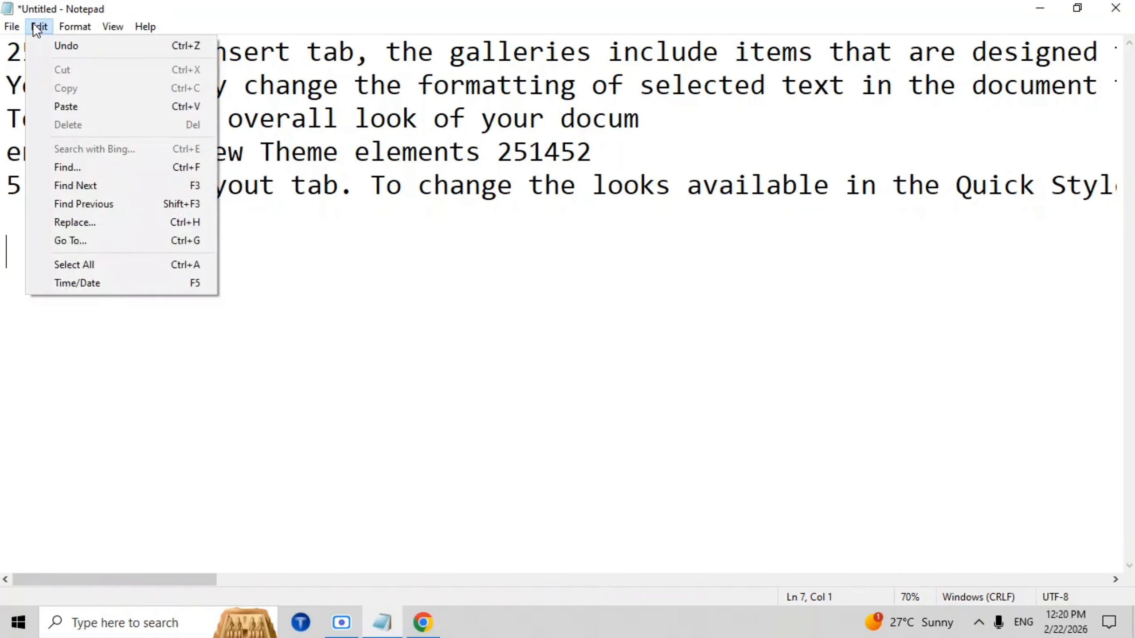
{"action": "left_click", "coordinate": [90, 284]}
{"action": "key", "text": "Return"}
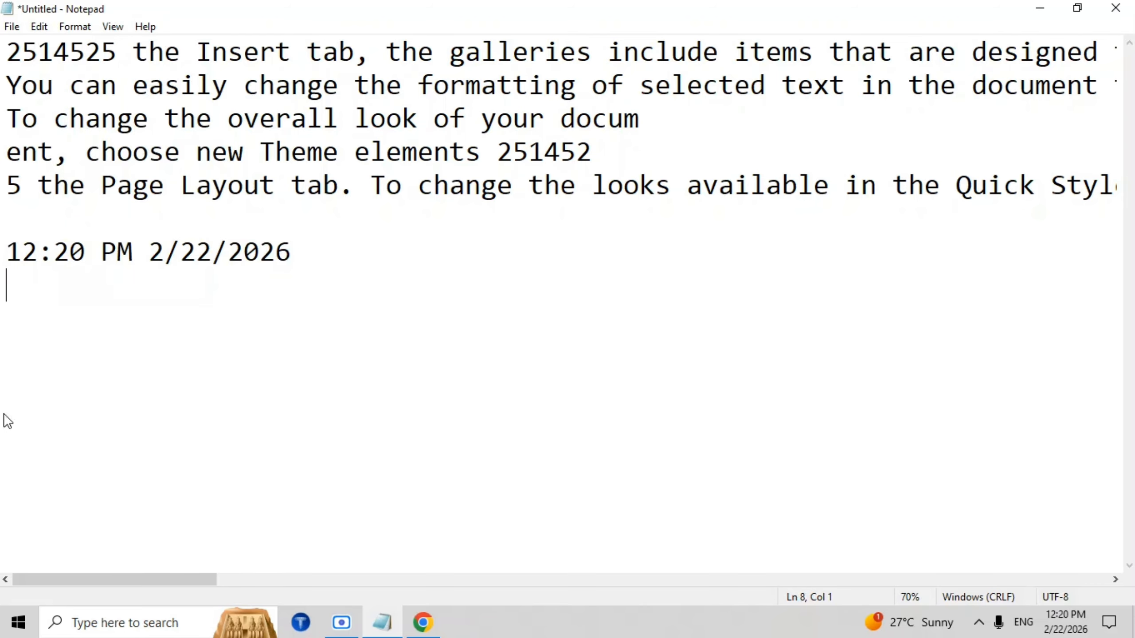
Insert the current time and date seven times in a row on line 8
{"action": "key", "text": "F5"}
{"action": "key", "text": "F5"}
{"action": "key", "text": "F5"}
{"action": "key", "text": "F5"}
{"action": "key", "text": "F5"}
{"action": "key", "text": "F5"}
{"action": "key", "text": "F5"}
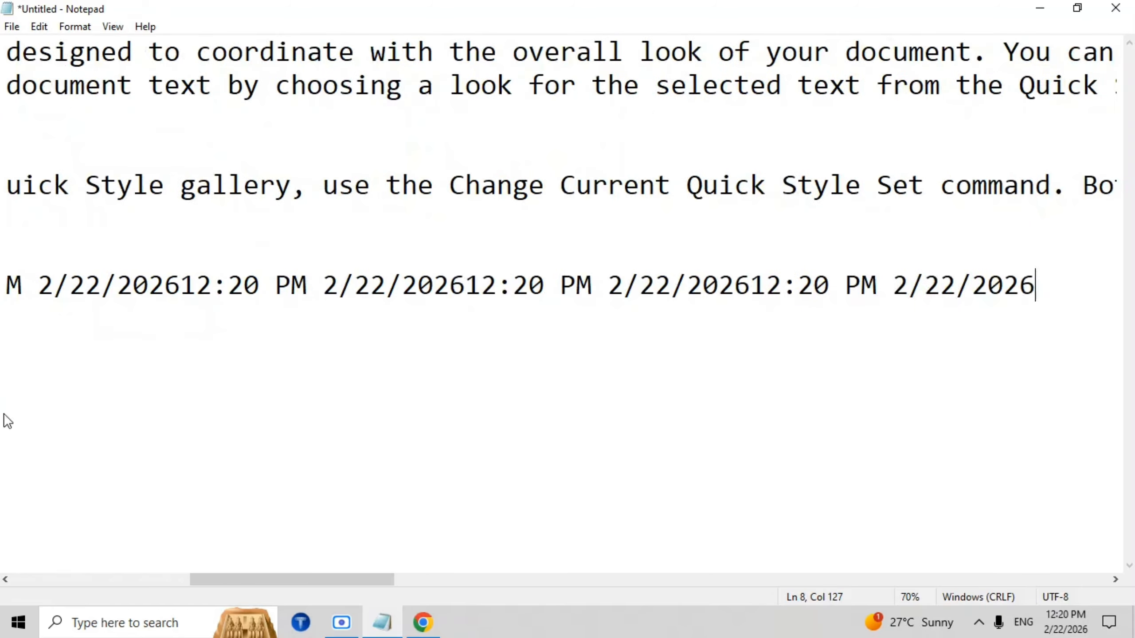
{"action": "left_click", "coordinate": [39, 26]}
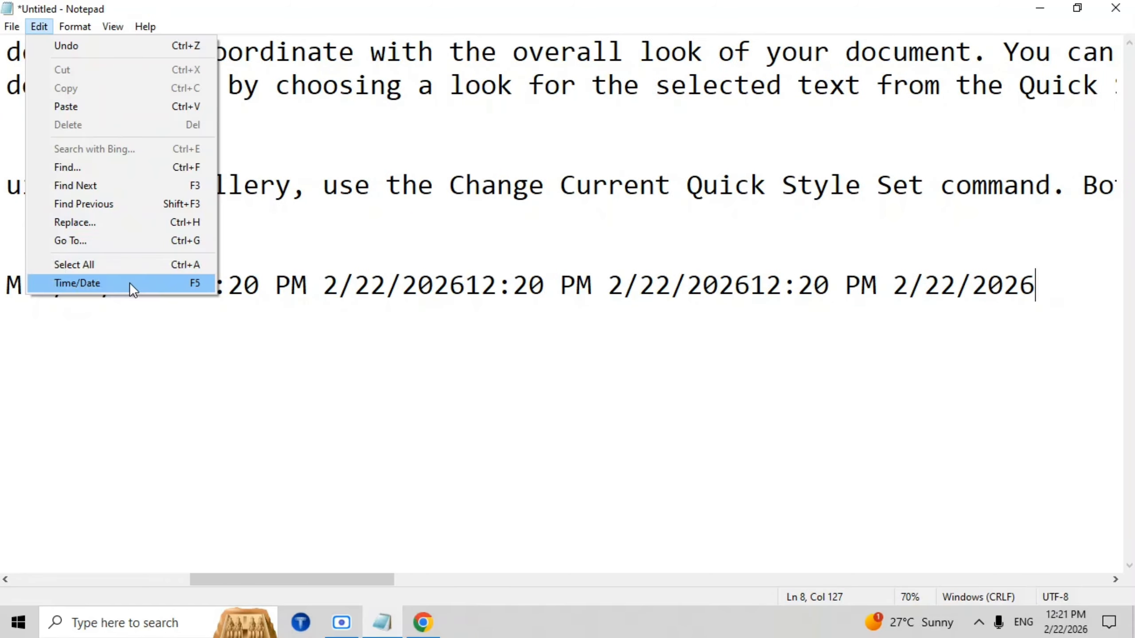